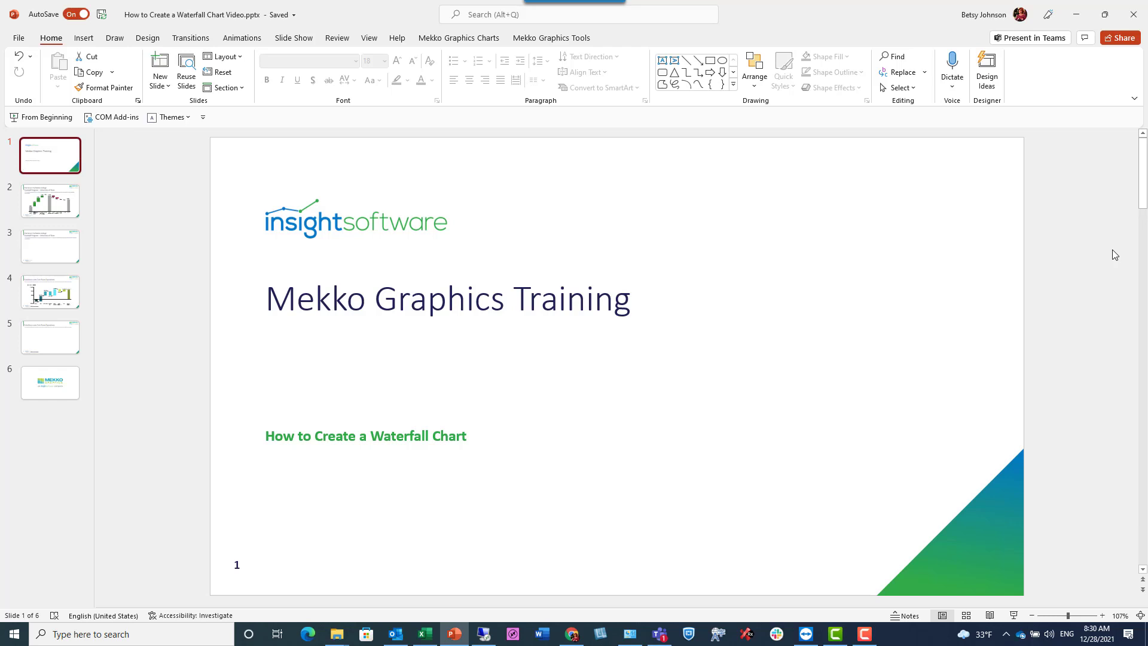
Review the finished waterfall chart on slide 2, then move to the chartless slide 3
left_click(34, 212)
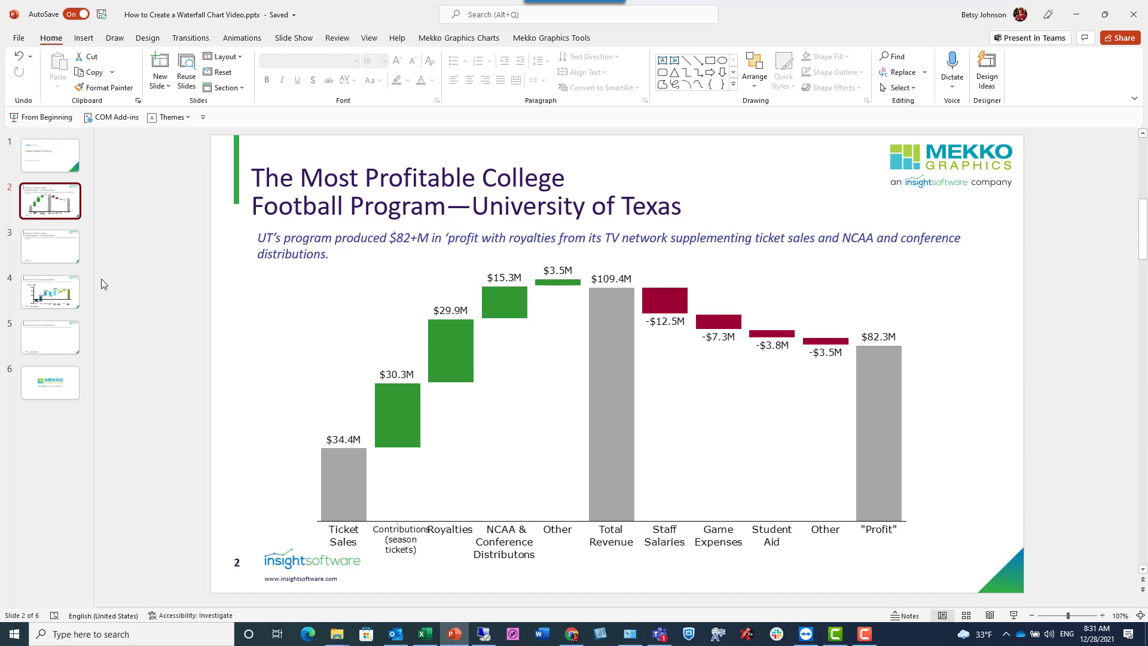
left_click(54, 256)
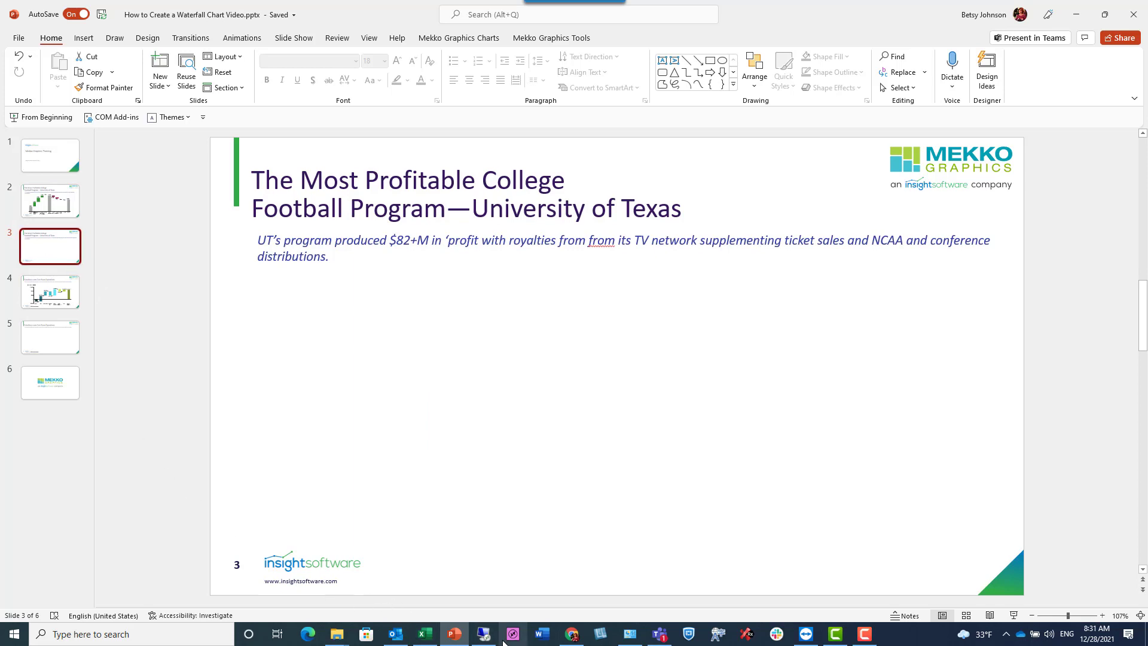
Send Excel's Change Waterfall data to slide 3 as a standard vertical waterfall chart
left_click(435, 640)
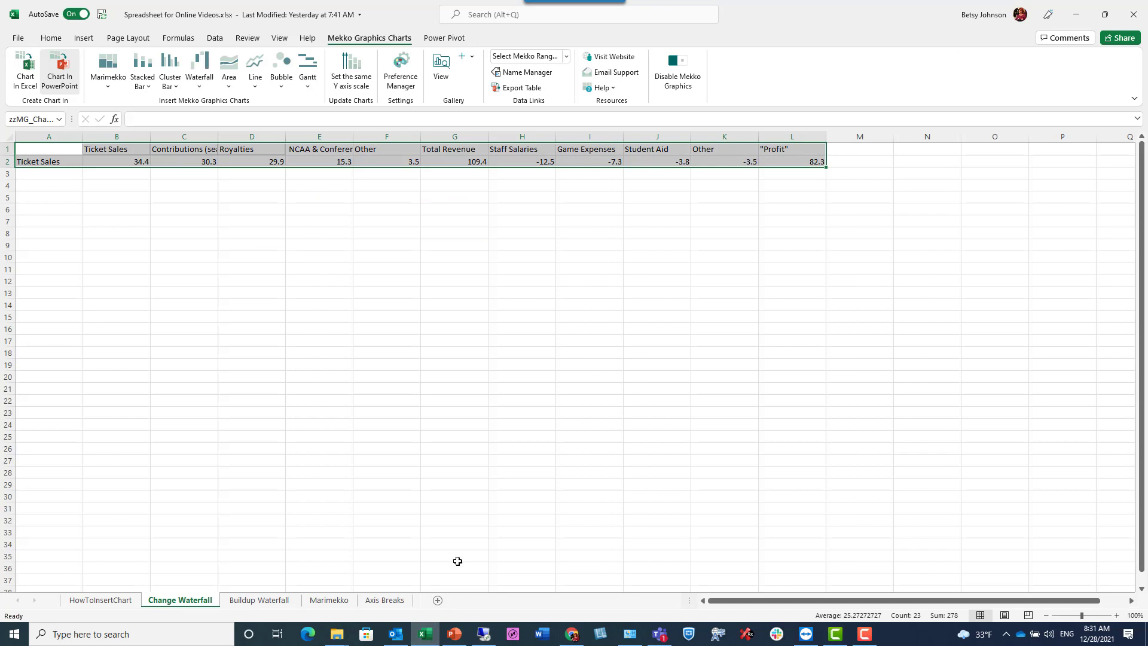
left_click(69, 83)
left_click(199, 89)
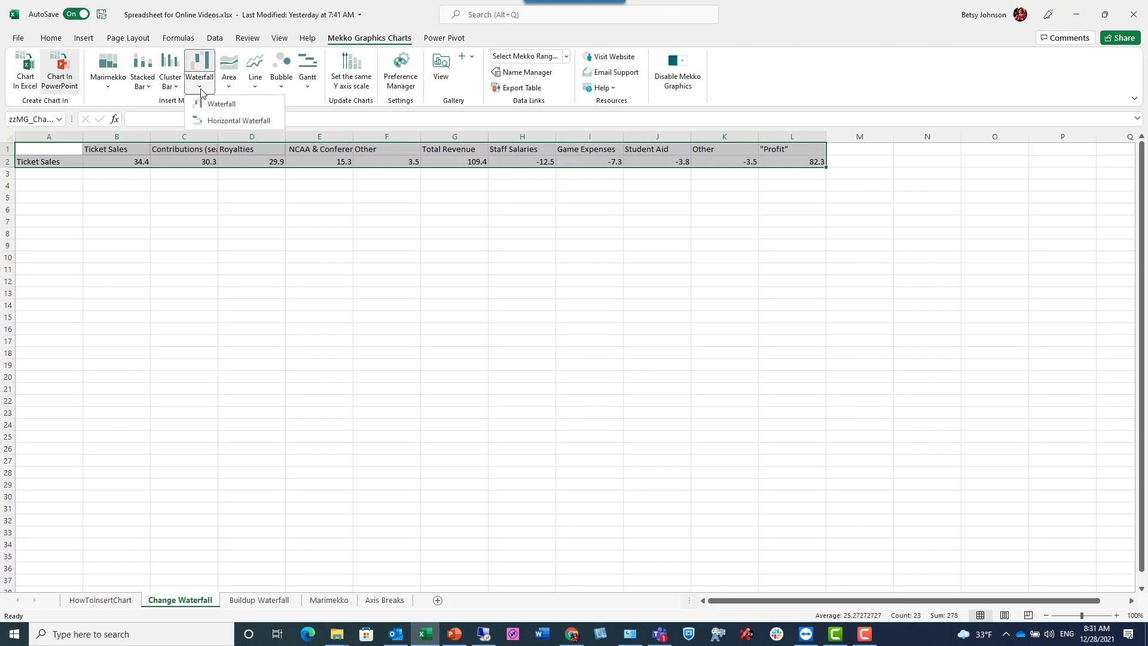
left_click(258, 111)
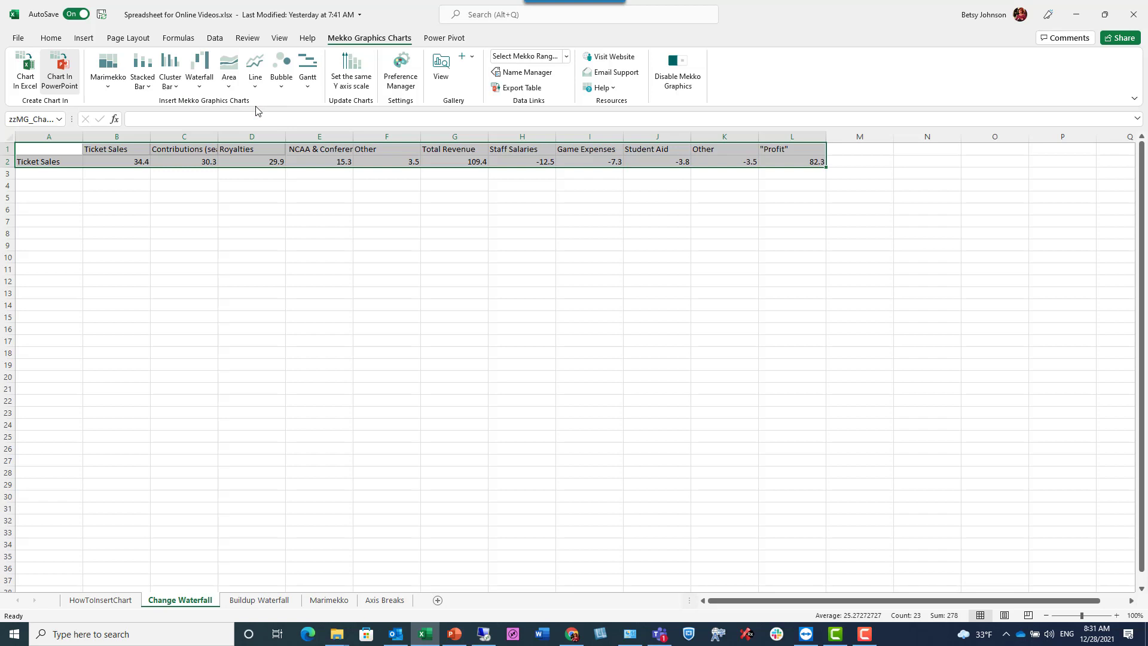
left_click(550, 355)
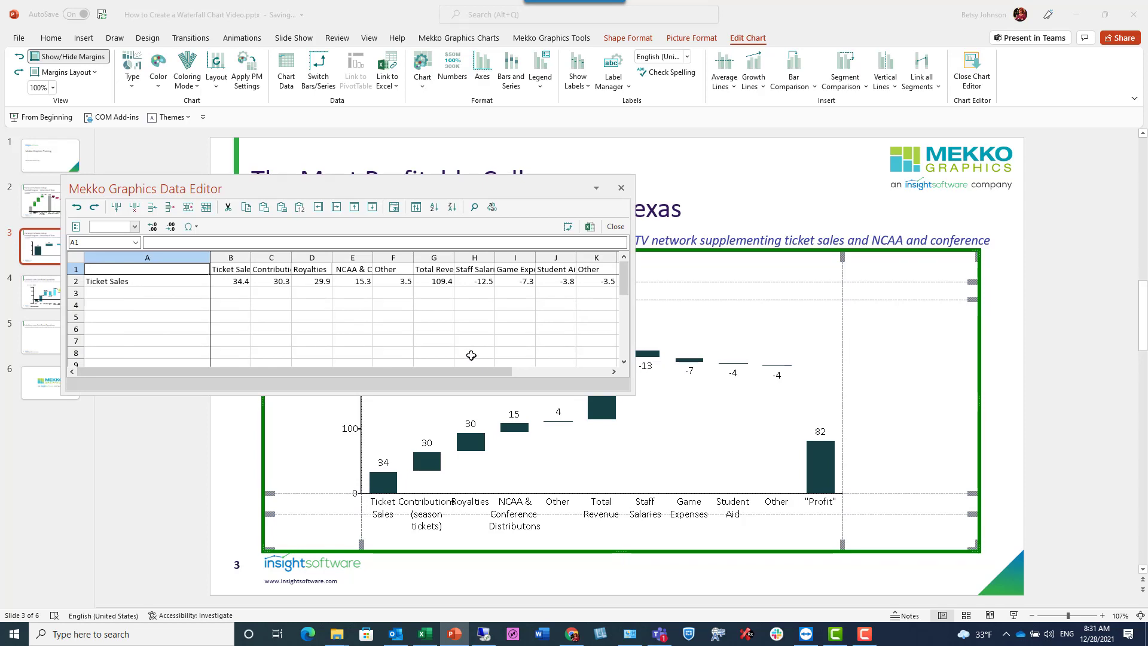
Make Total Revenue a full total bar in the Mekko Data Editor
right_click(444, 264)
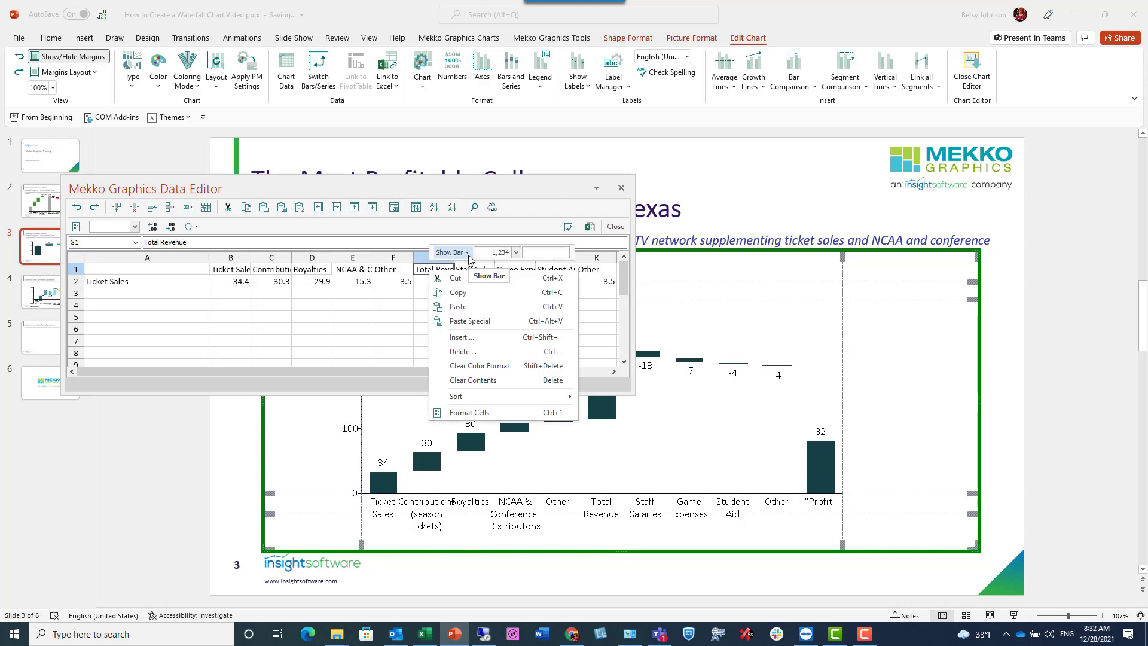
left_click(467, 253)
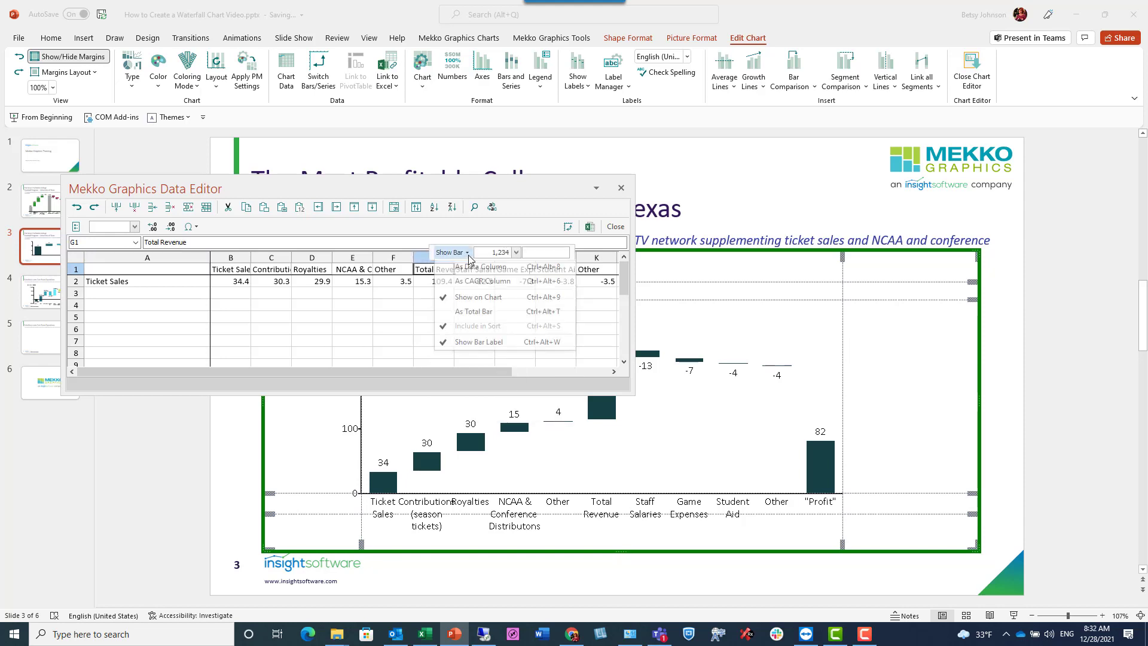
left_click(509, 314)
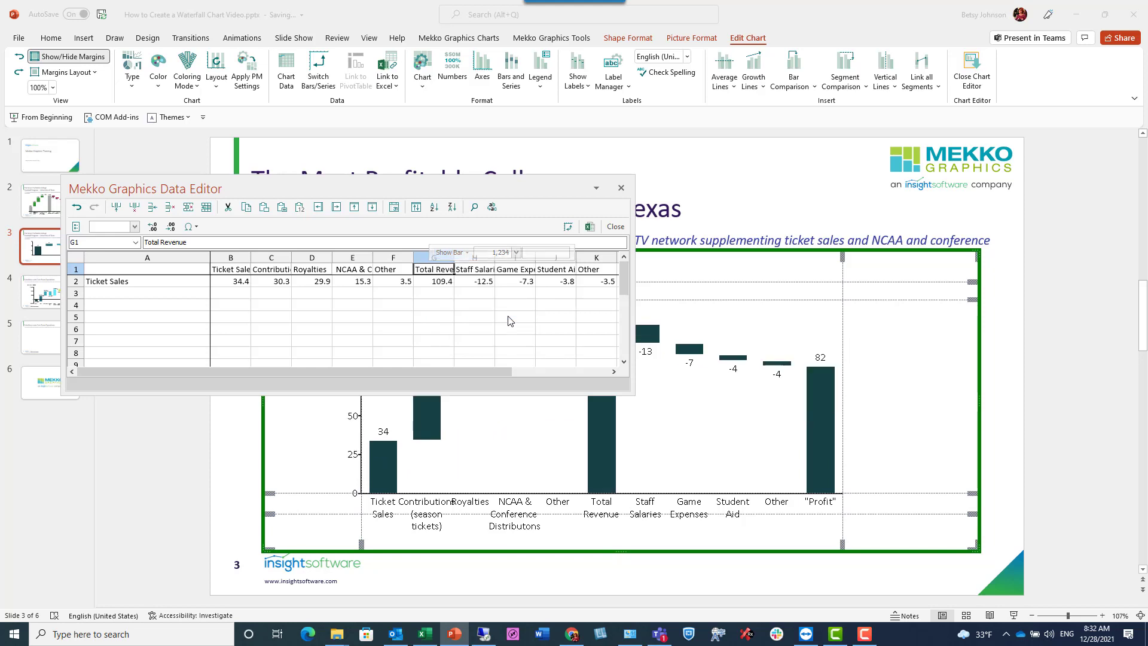
Keep "Profit" as a total bar too, and close the Data Editor
left_click(578, 372)
right_click(230, 269)
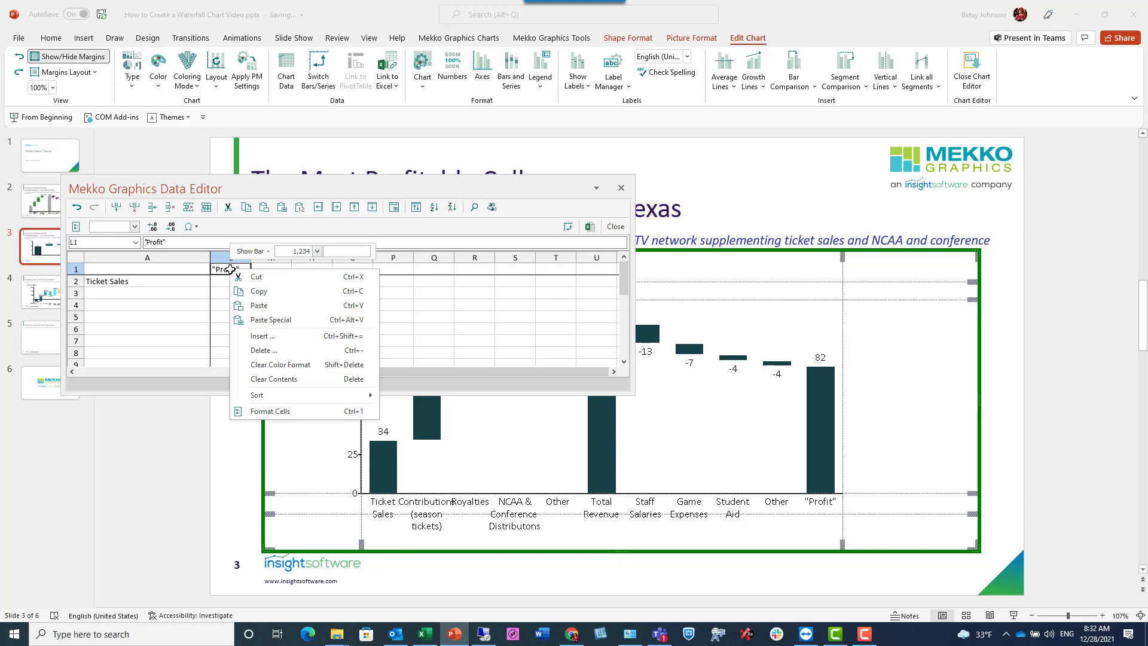
left_click(268, 251)
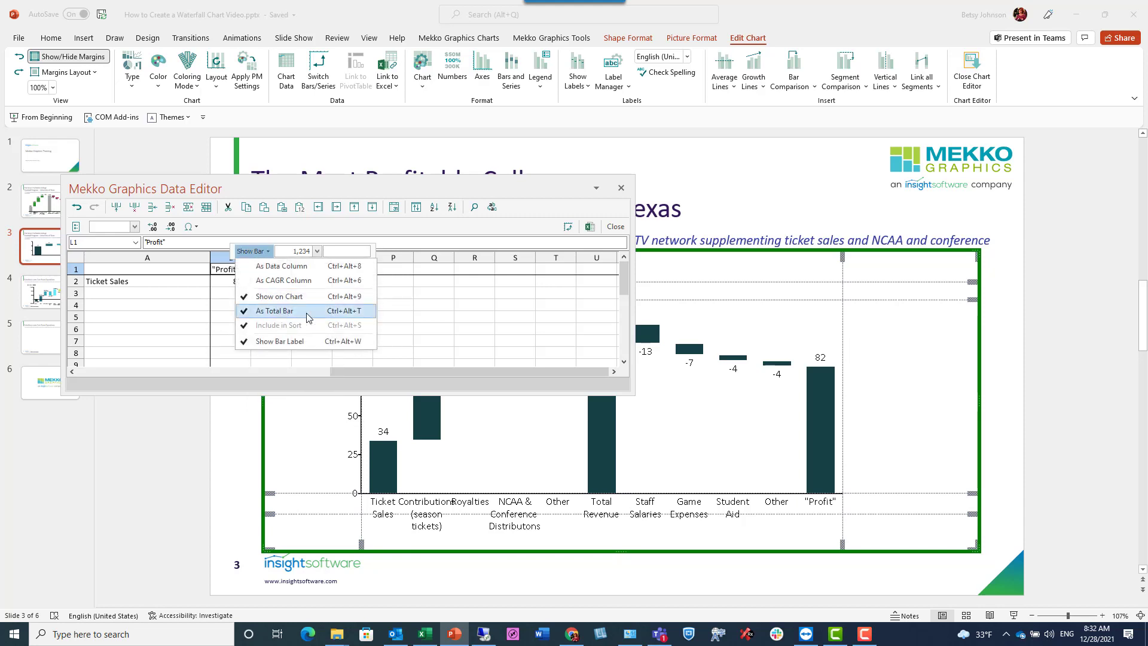
left_click(141, 372)
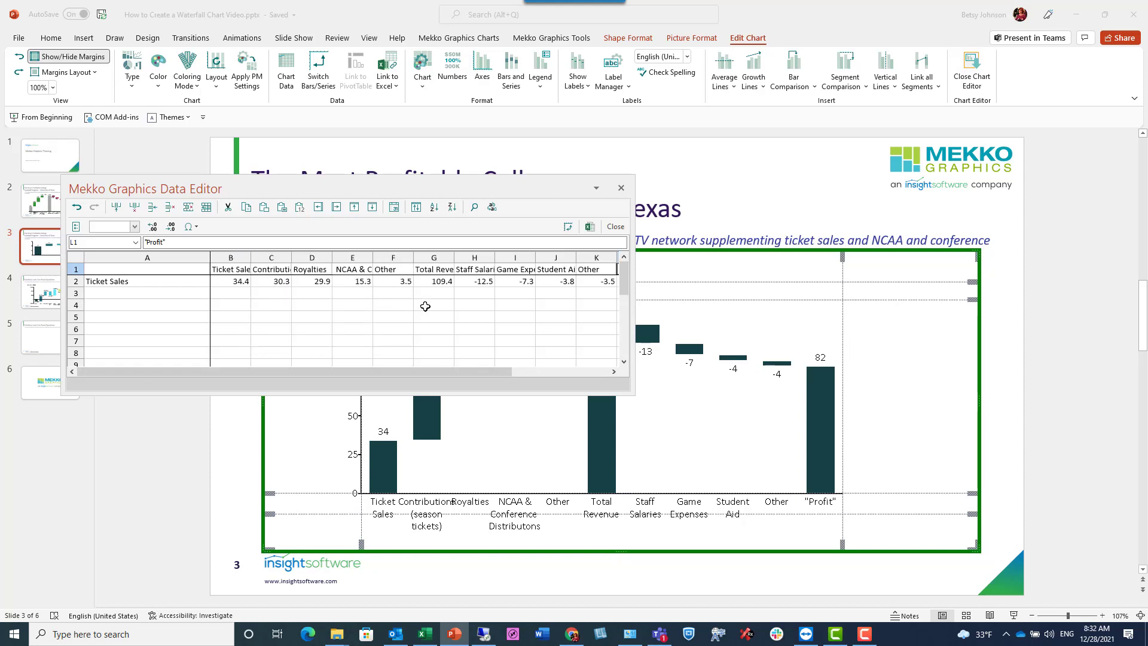
left_click(621, 191)
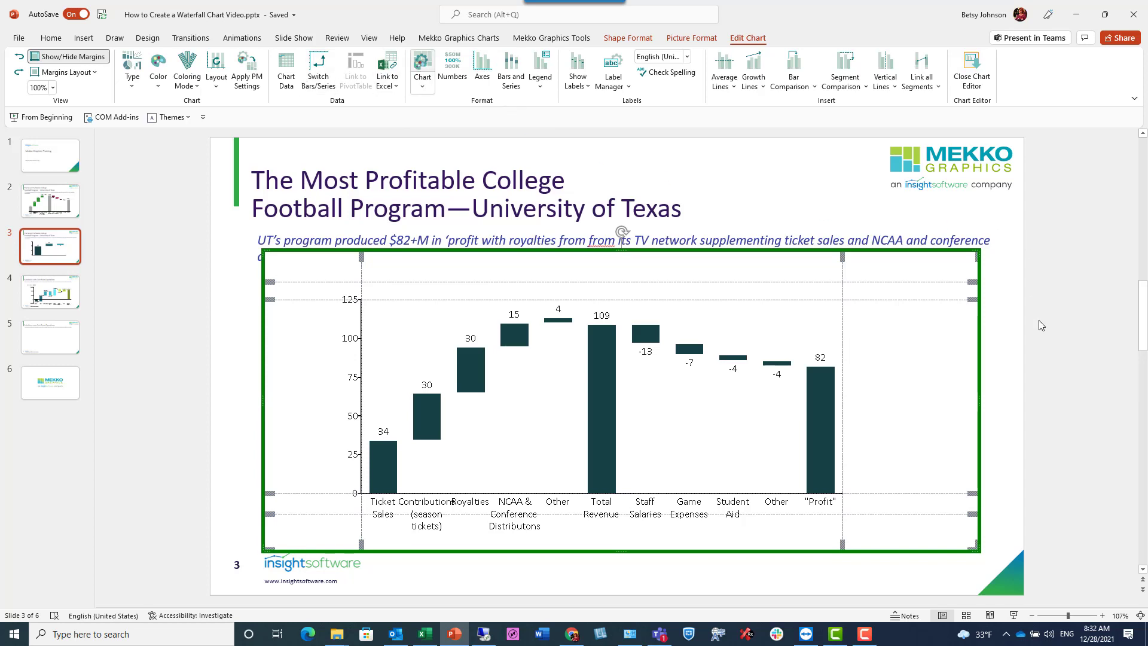
Format value labels with $ currency, M units and 1 decimal, e.g. $109.4M
key("alt+c")
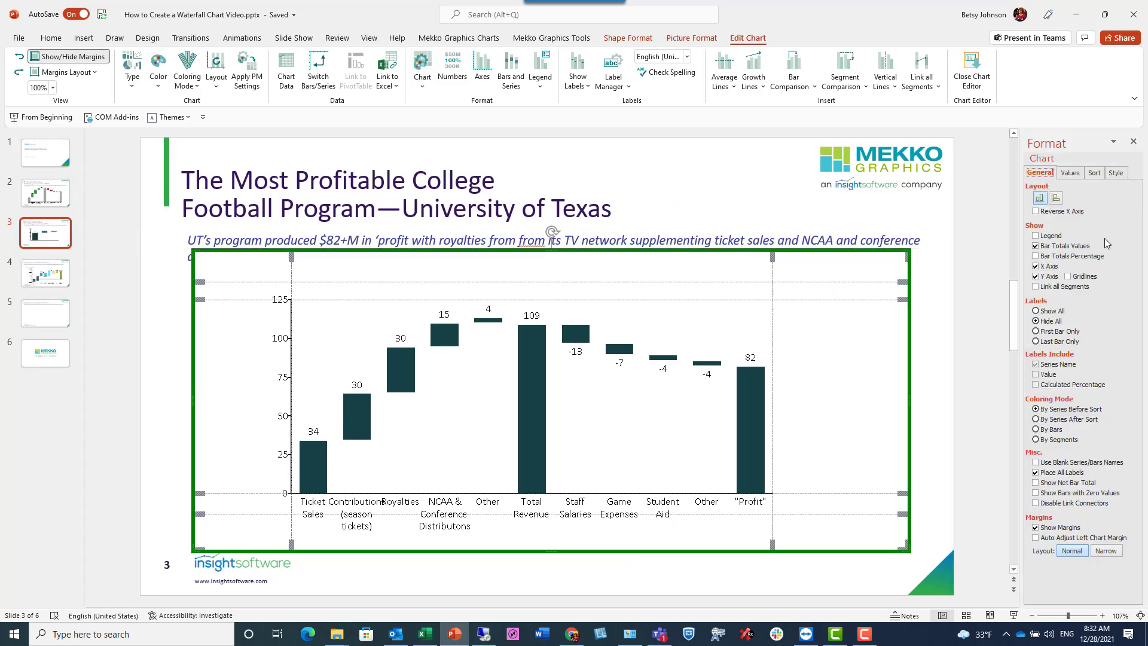
left_click(1070, 174)
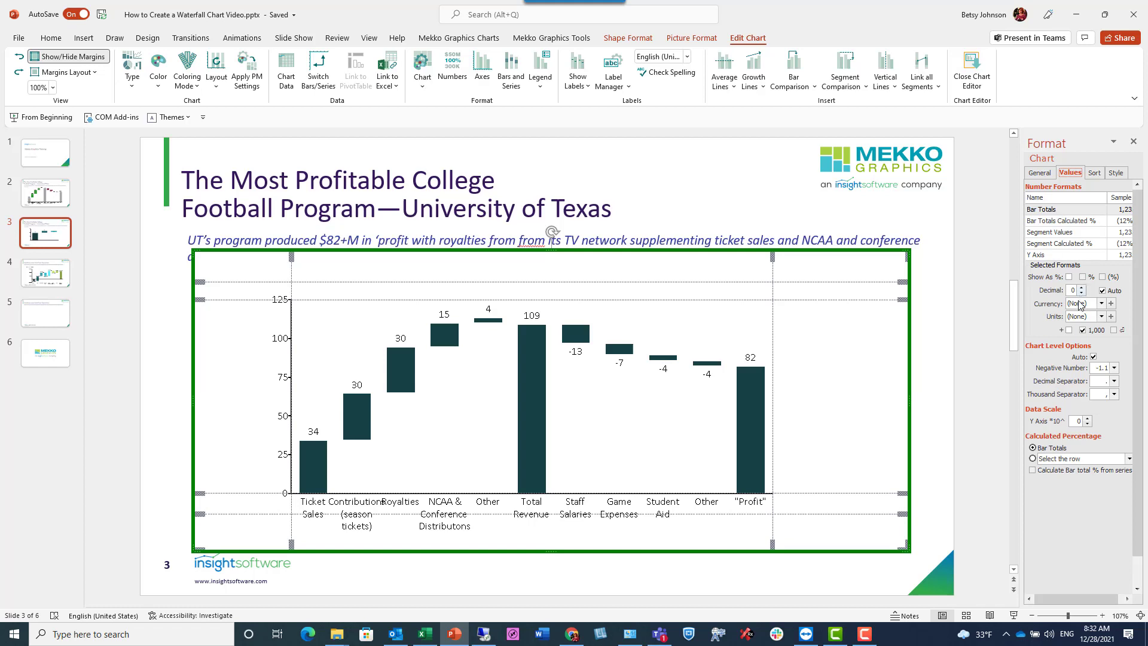
left_click(1102, 305)
left_click(1102, 306)
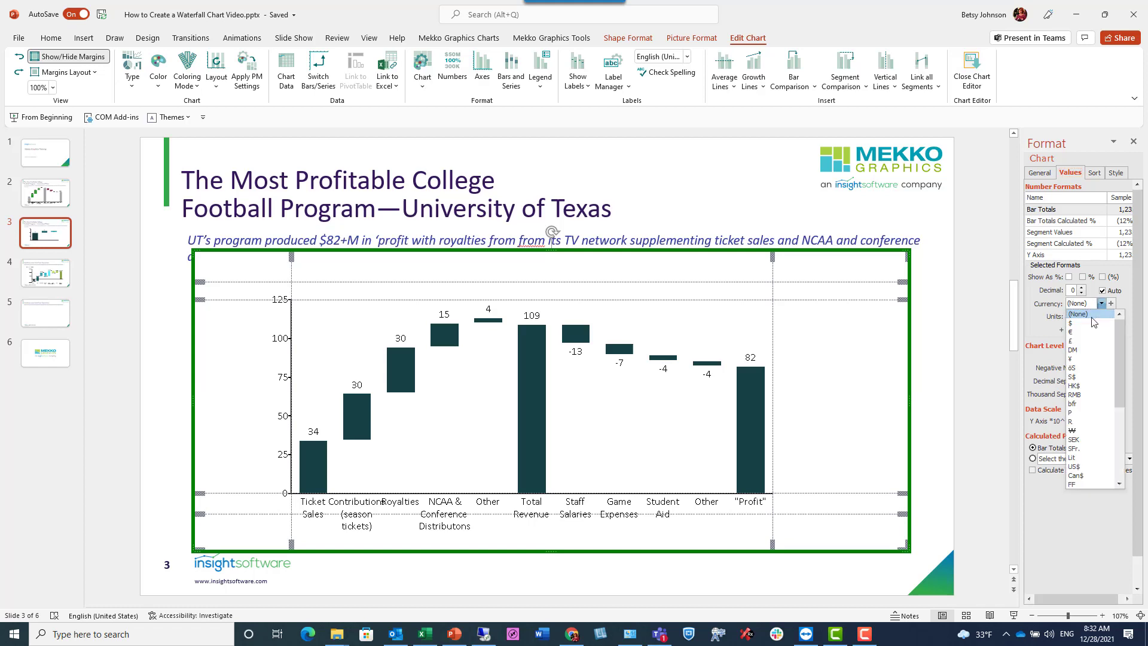
left_click(1090, 326)
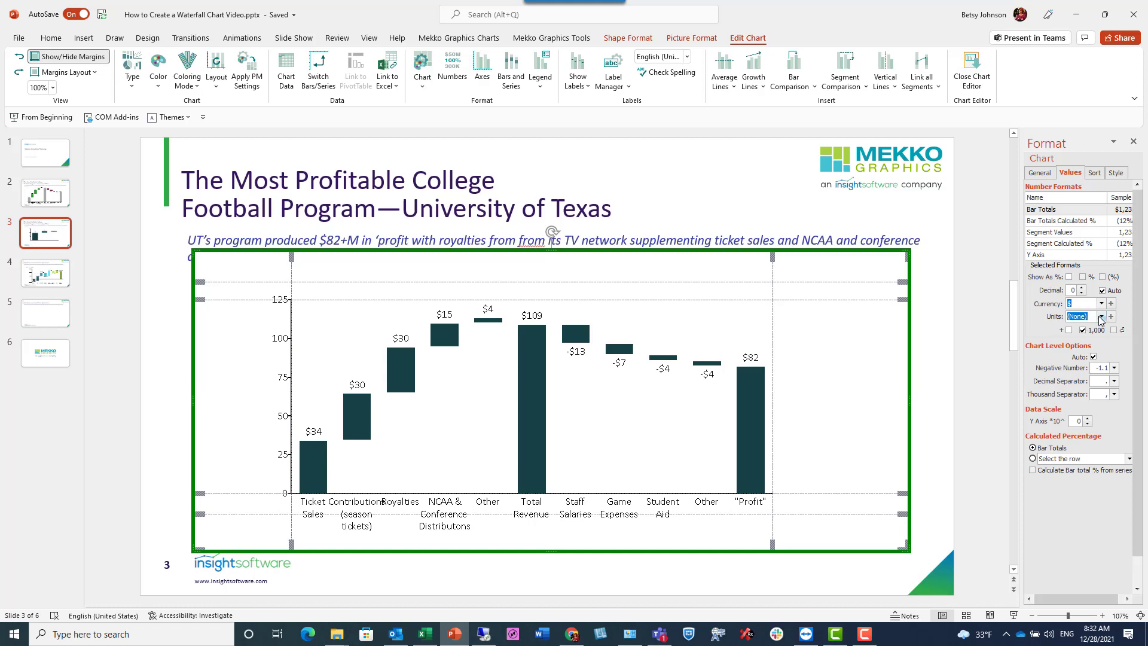
left_click(1101, 318)
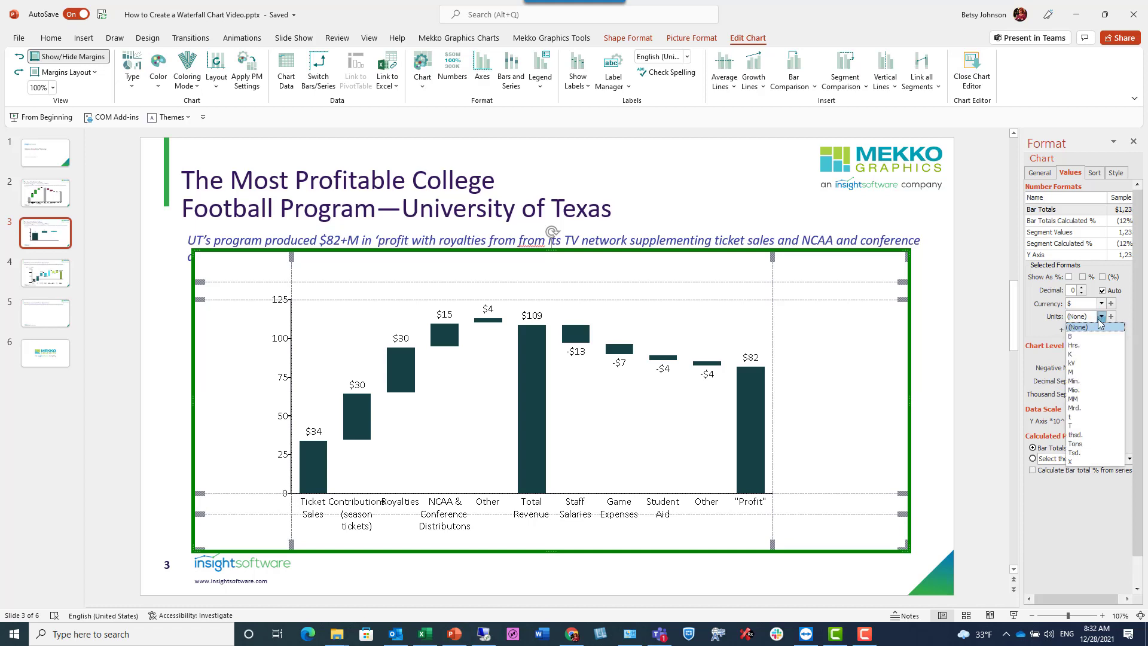
left_click(1079, 372)
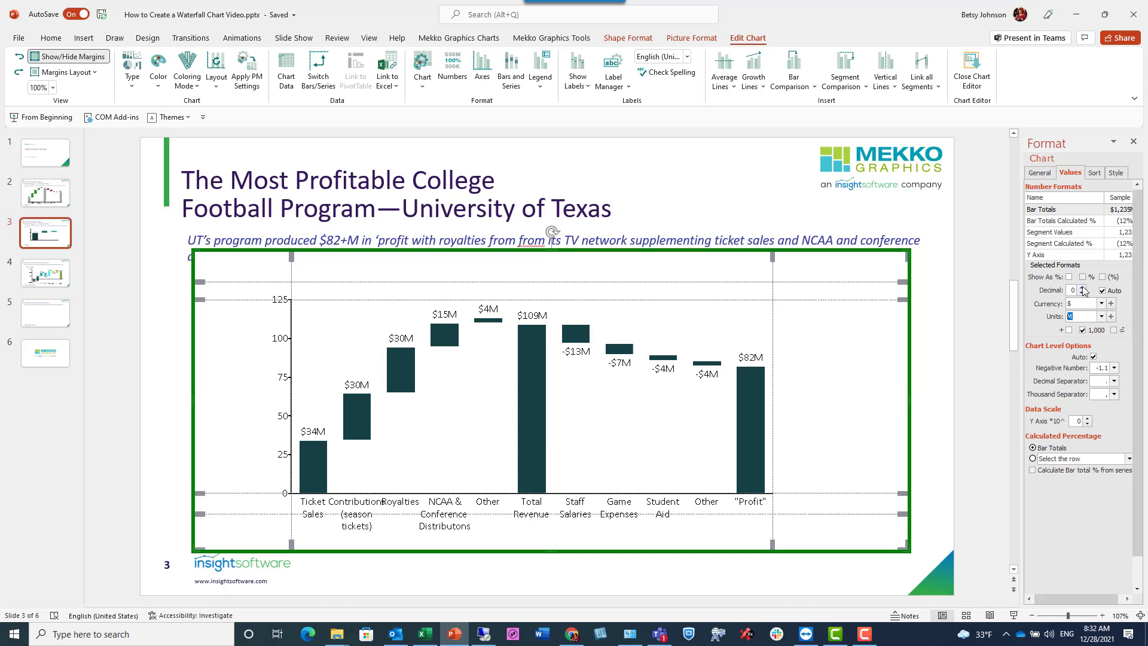
left_click(1083, 287)
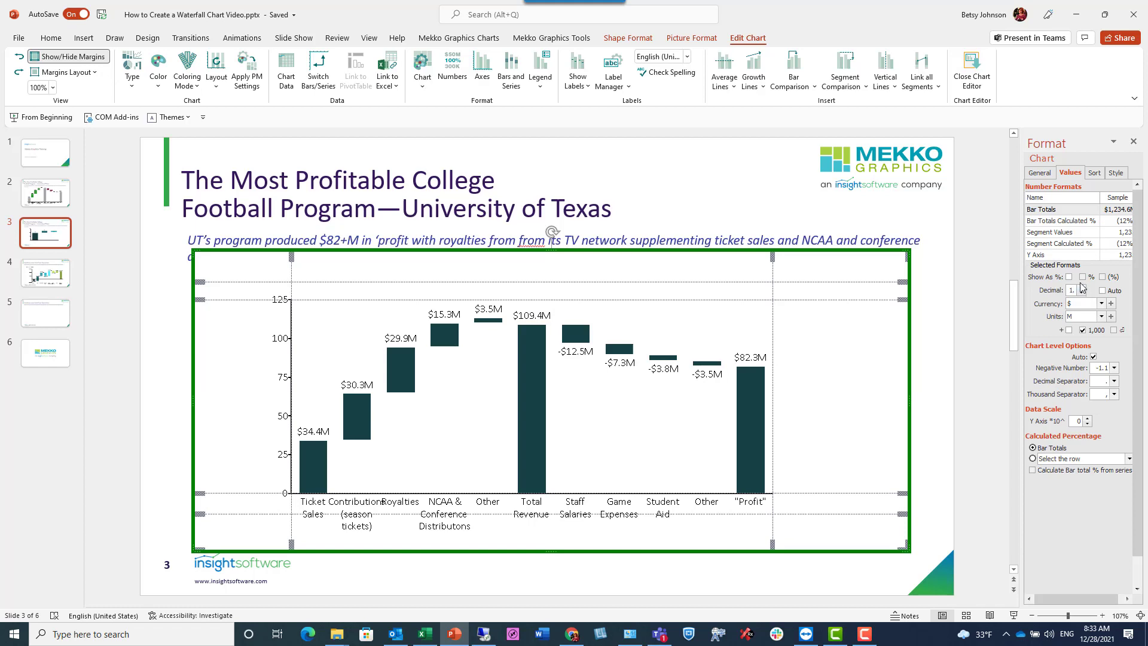
Link all bars with dashed connectors and widen the plot area's top, left and right margins
left_click(920, 71)
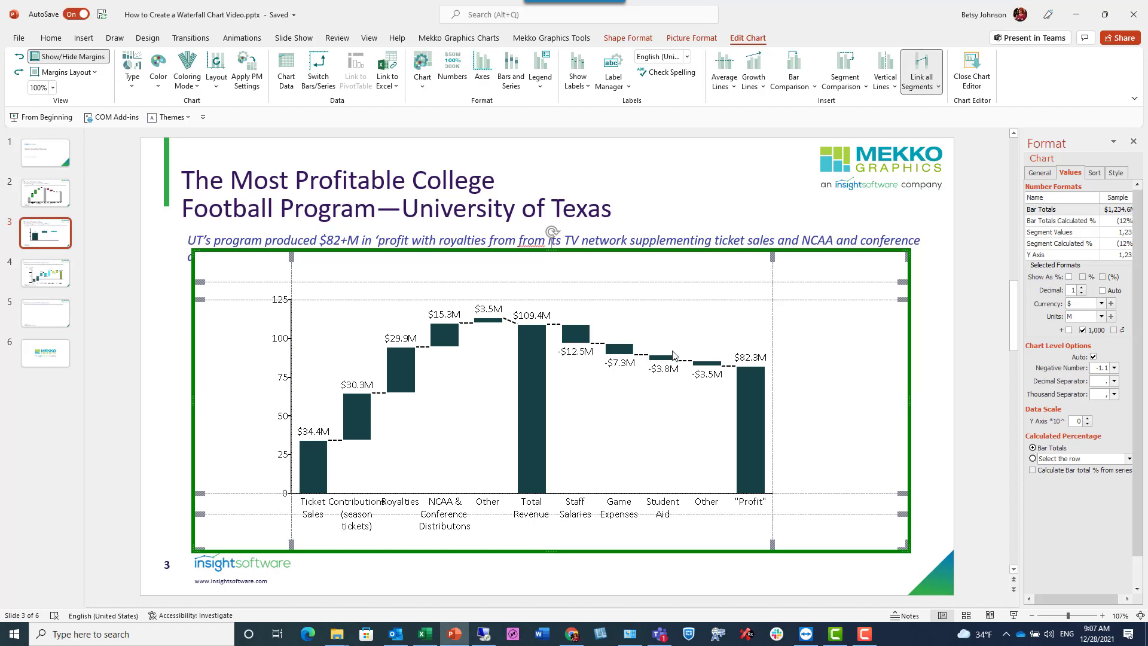
mouse_move(902, 282)
left_mouse_down()
mouse_move(903, 262)
mouse_move(903, 290)
mouse_move(899, 273)
left_mouse_up()
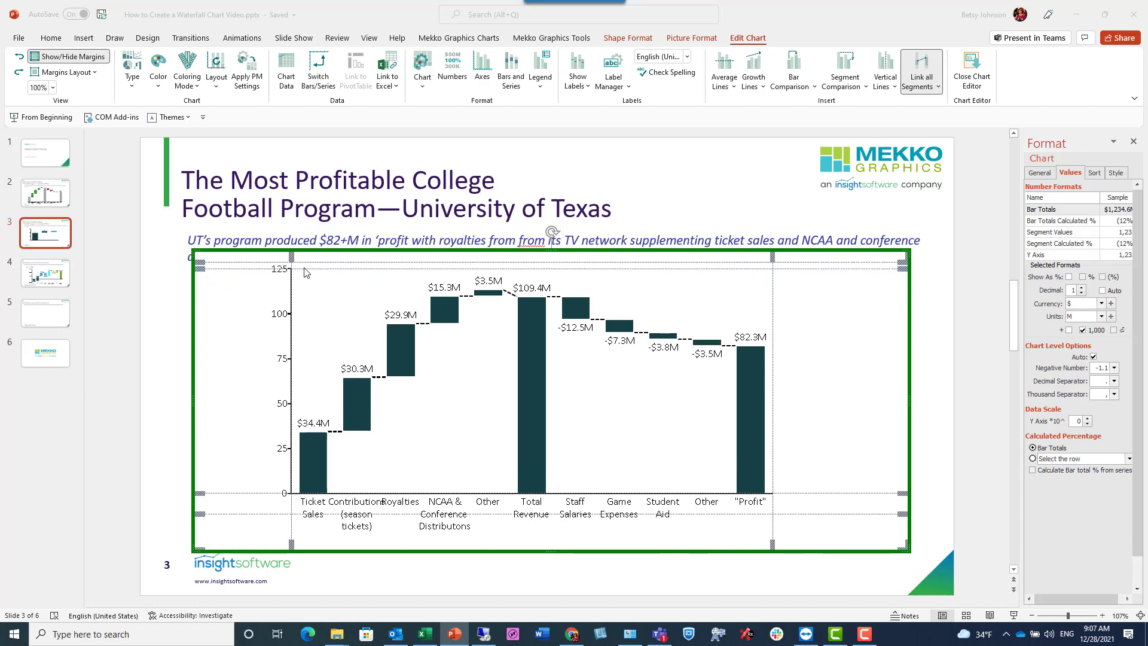
left_click_drag(292, 257, 241, 257)
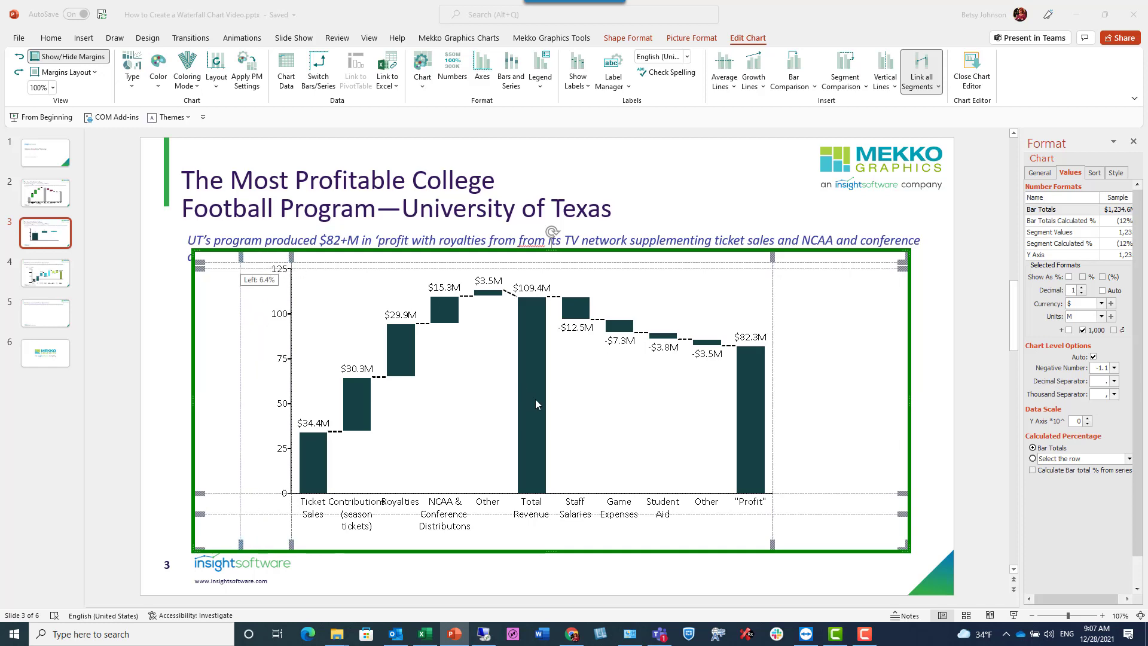
left_click_drag(773, 257, 812, 261)
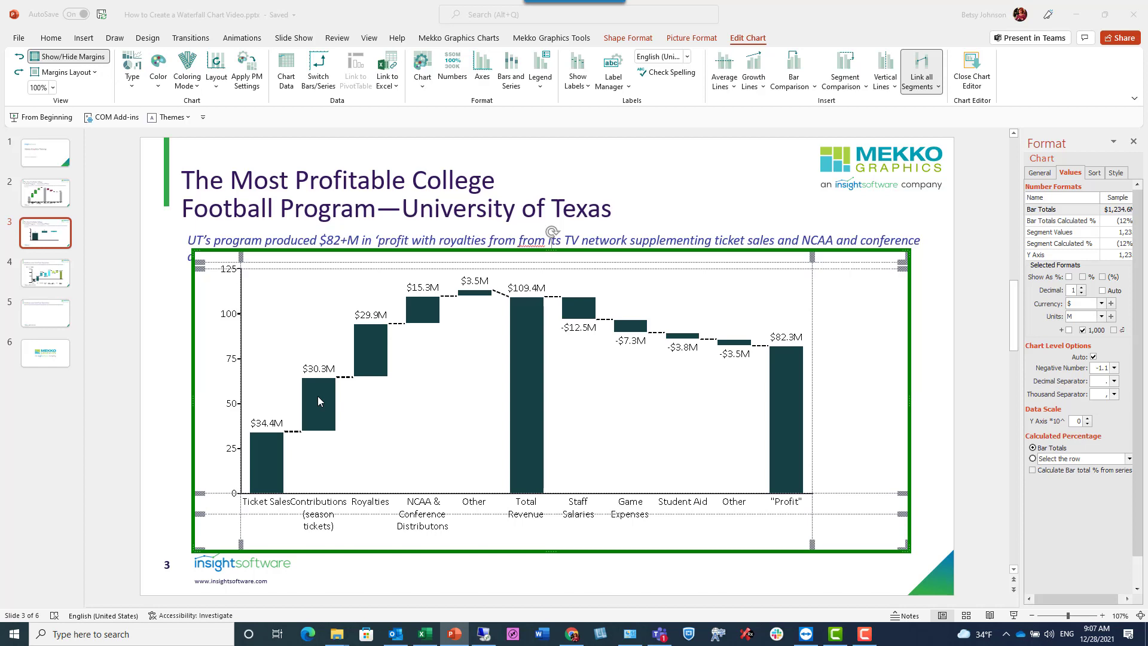
left_click_drag(317, 395, 467, 297)
Fill the selected Contributions, Royalties, NCAA and Other increase bars green
right_click(467, 297)
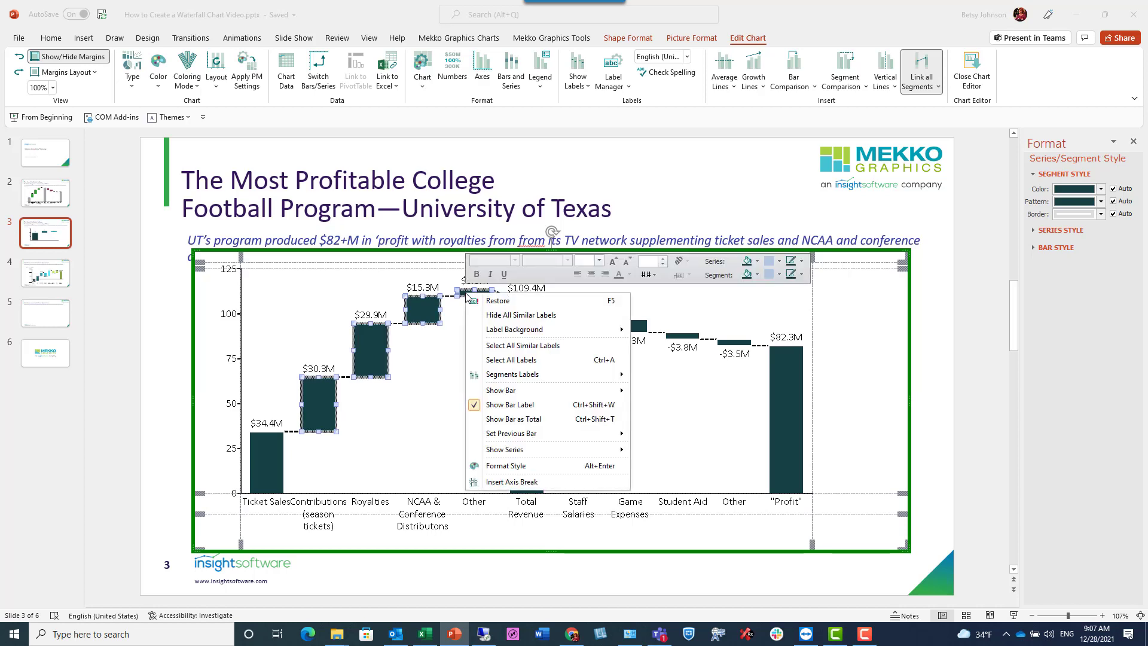
left_click(758, 275)
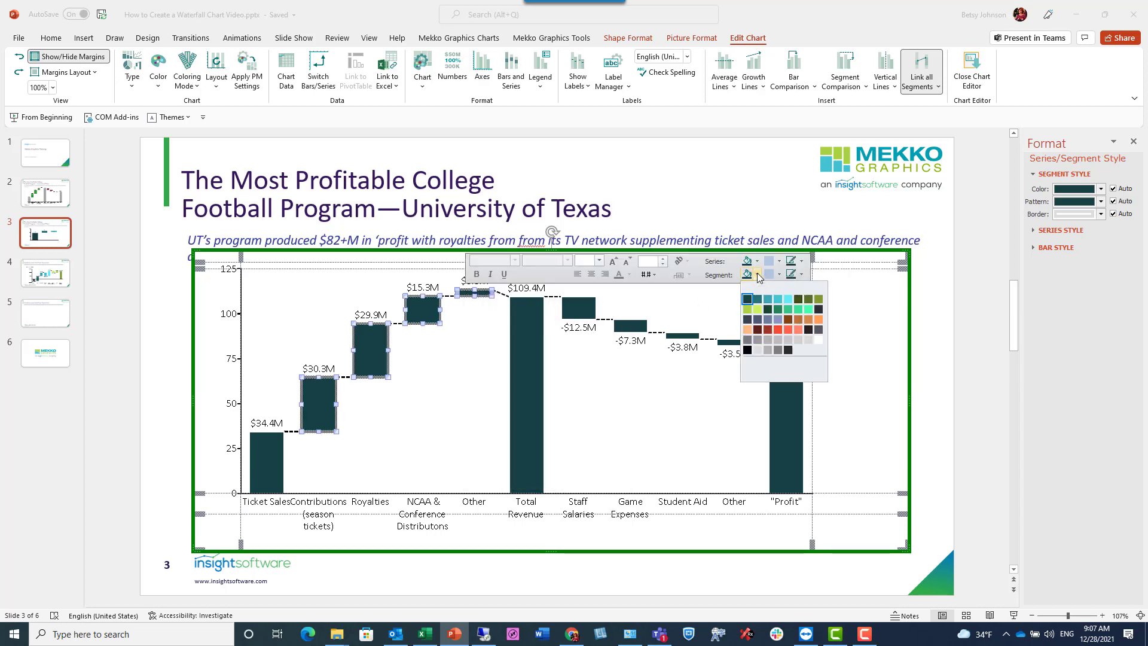
left_click(790, 311)
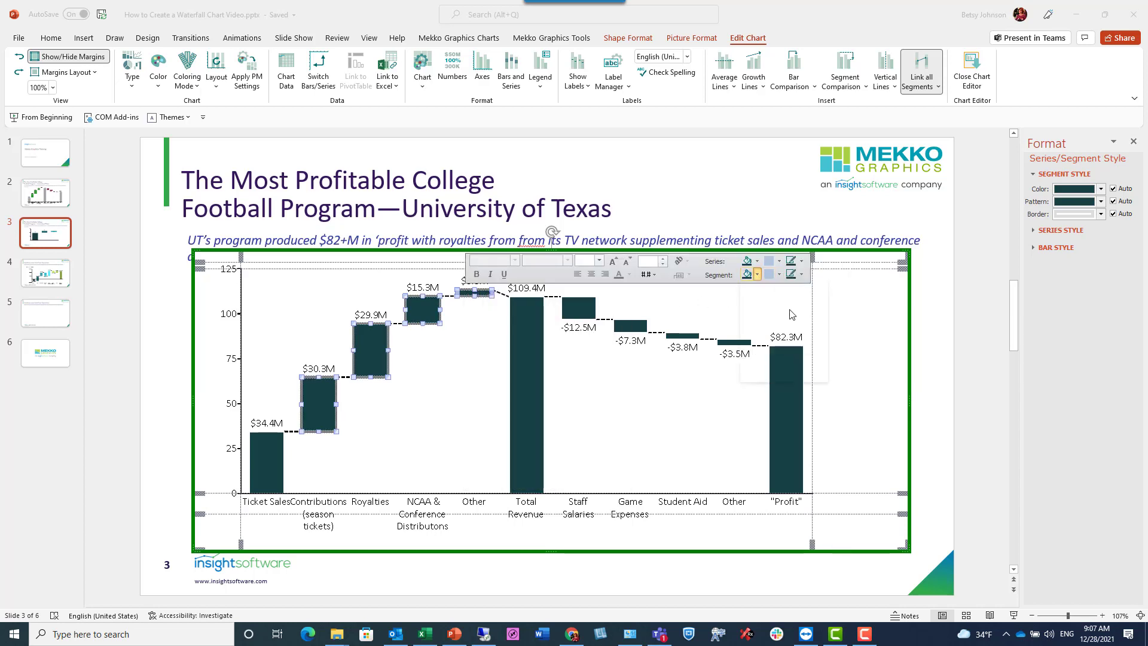
Select the Staff Salaries, Game Expenses, Student Aid and Other expense bars
left_click(574, 309)
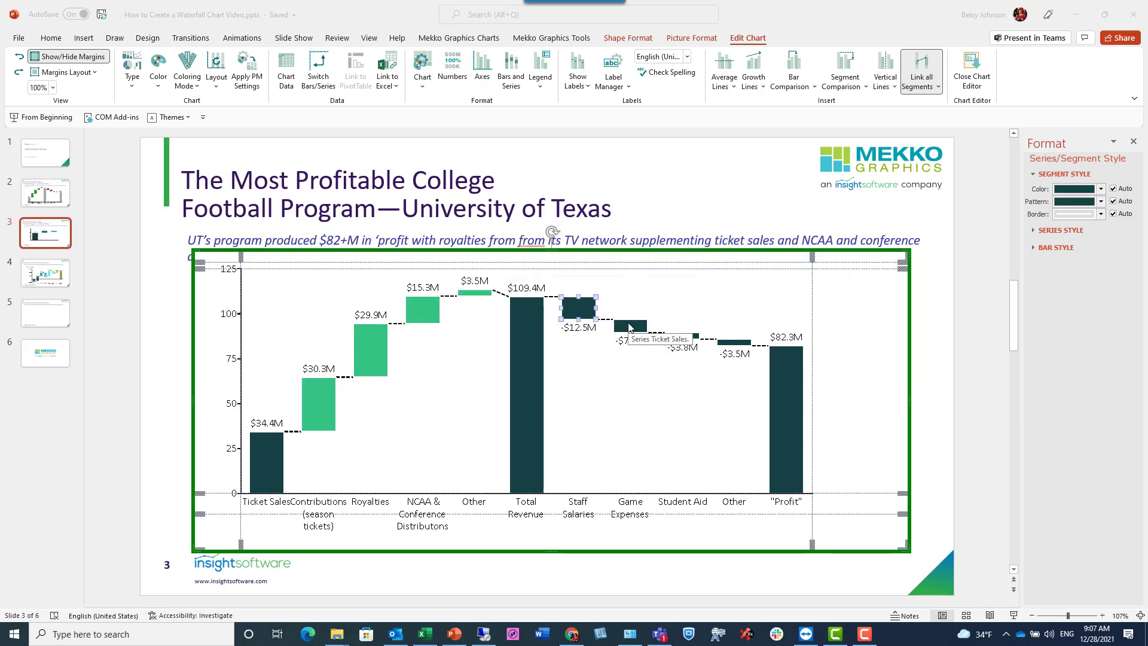
left_click(629, 326, "ctrl")
left_click(682, 335, "ctrl")
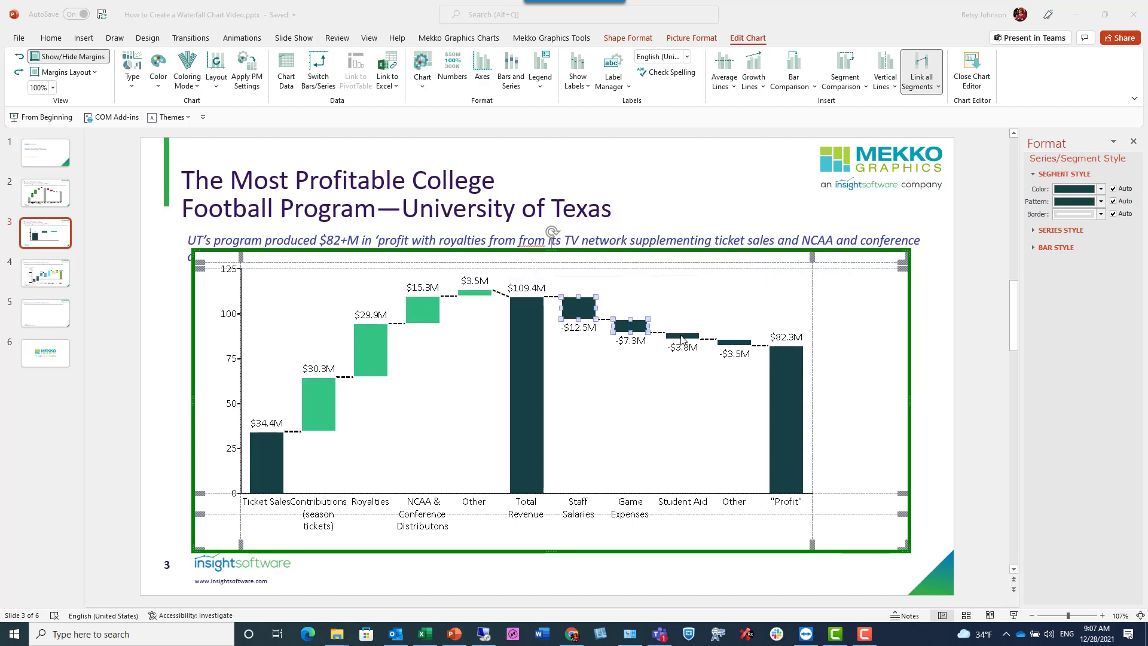
left_click(736, 345, "ctrl")
Fill the four expense bars, Staff Salaries through Other, red
right_click(736, 346)
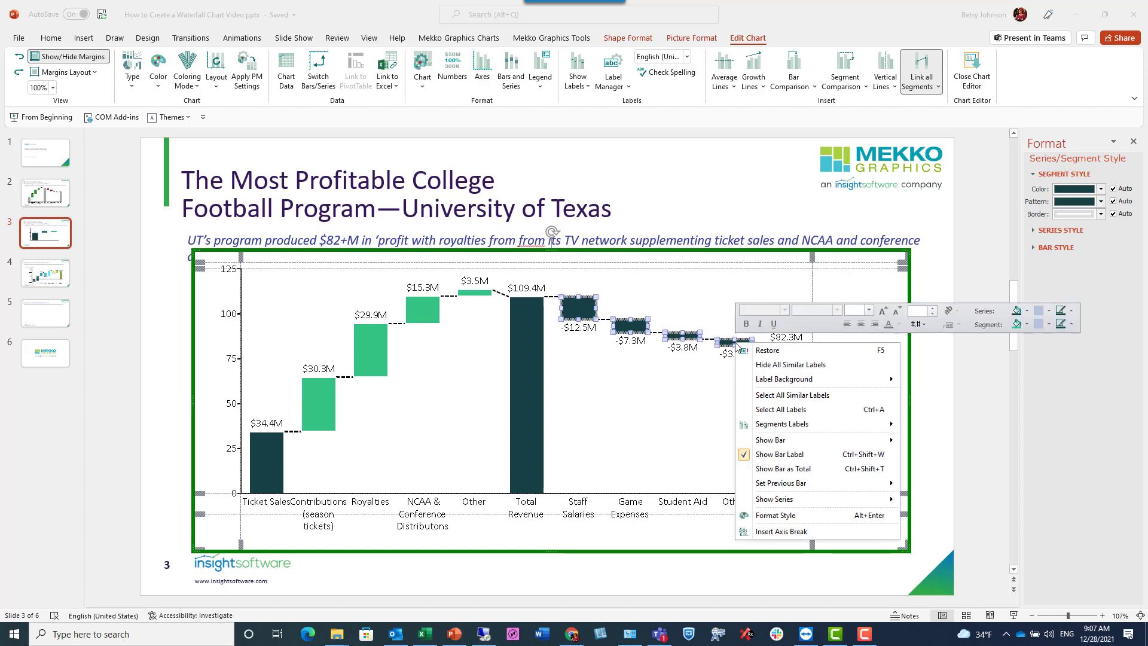
left_click(1028, 324)
left_click(1028, 325)
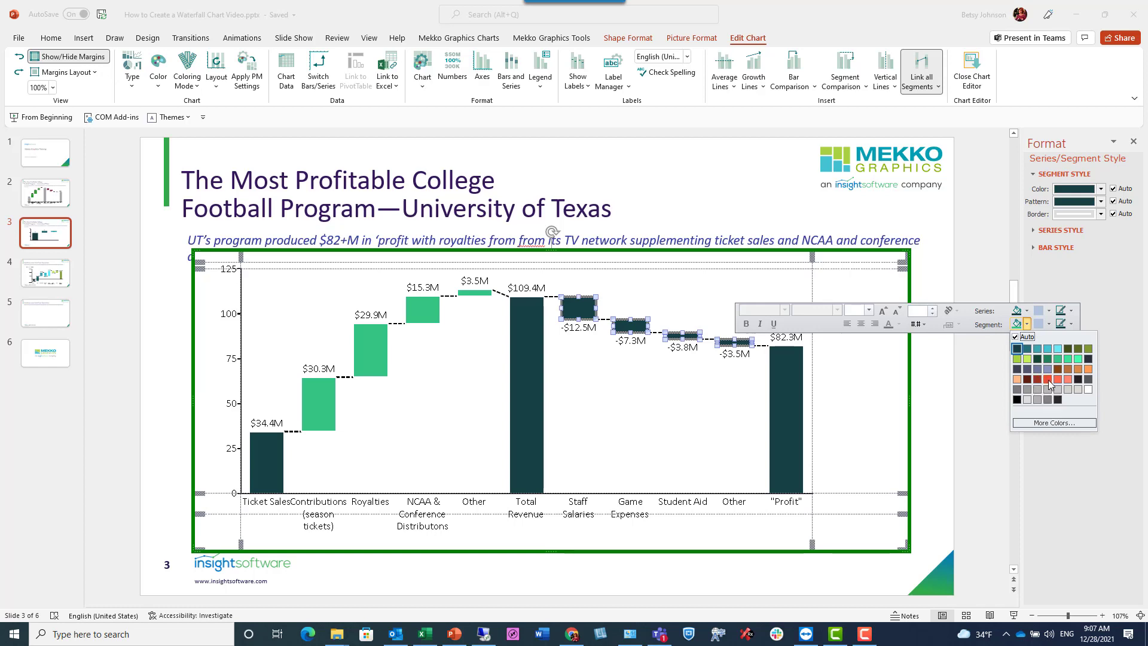
key("Escape")
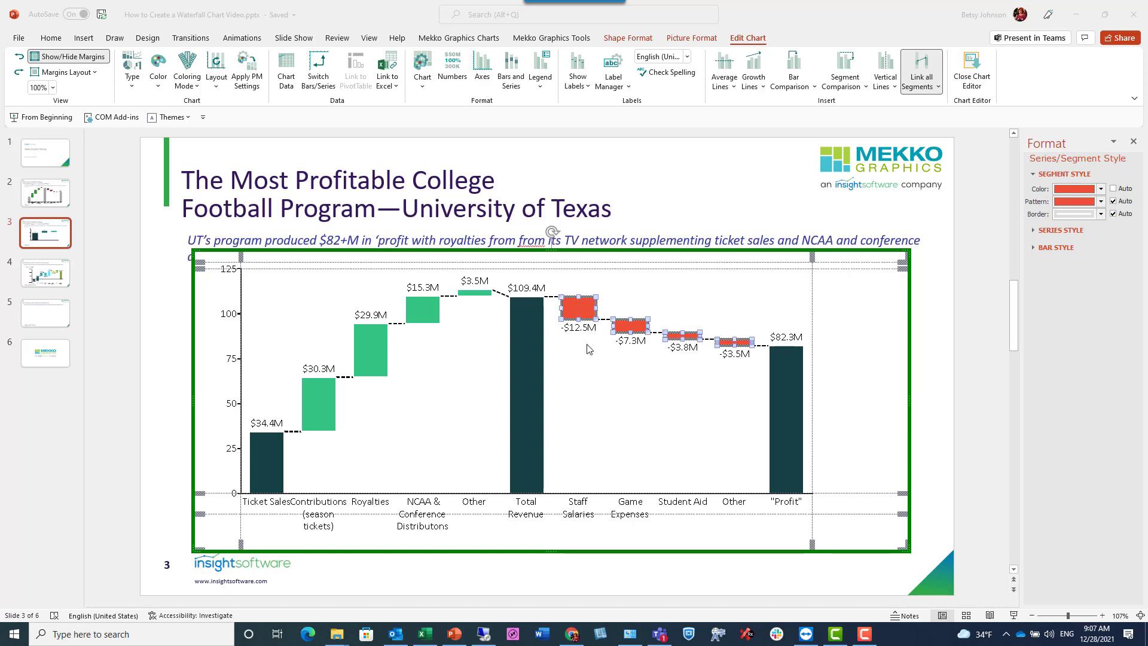
Hide the value axis completely, removing its line, tick marks and labels
right_click(243, 303)
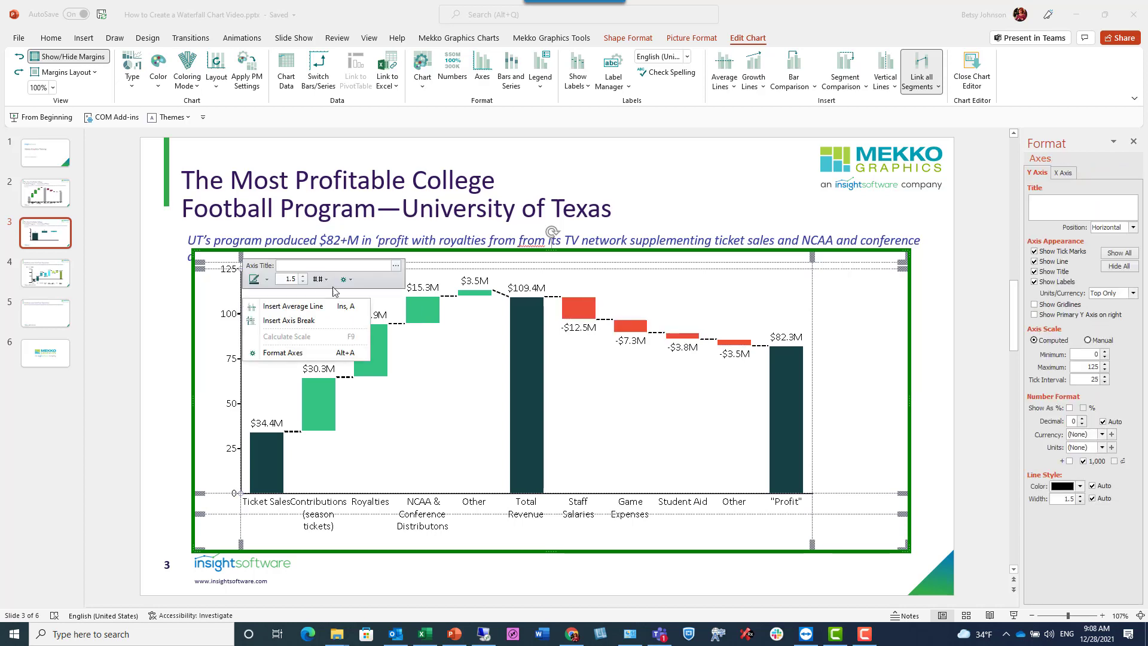
left_click(351, 280)
left_click(352, 282)
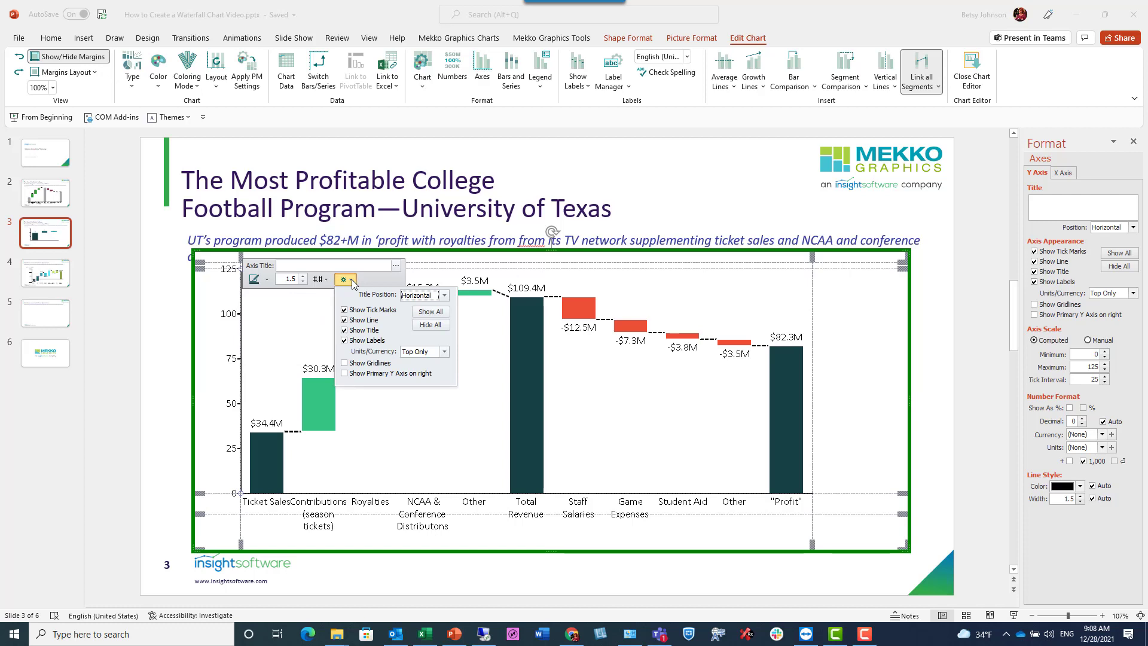
left_click(444, 326)
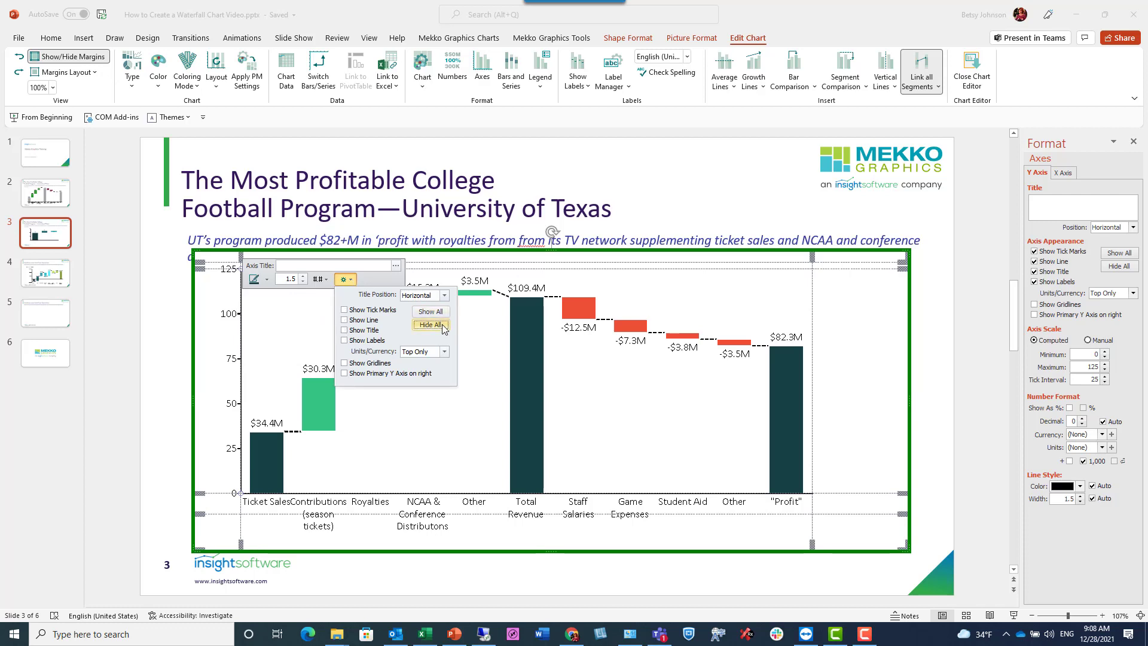
left_click(608, 413)
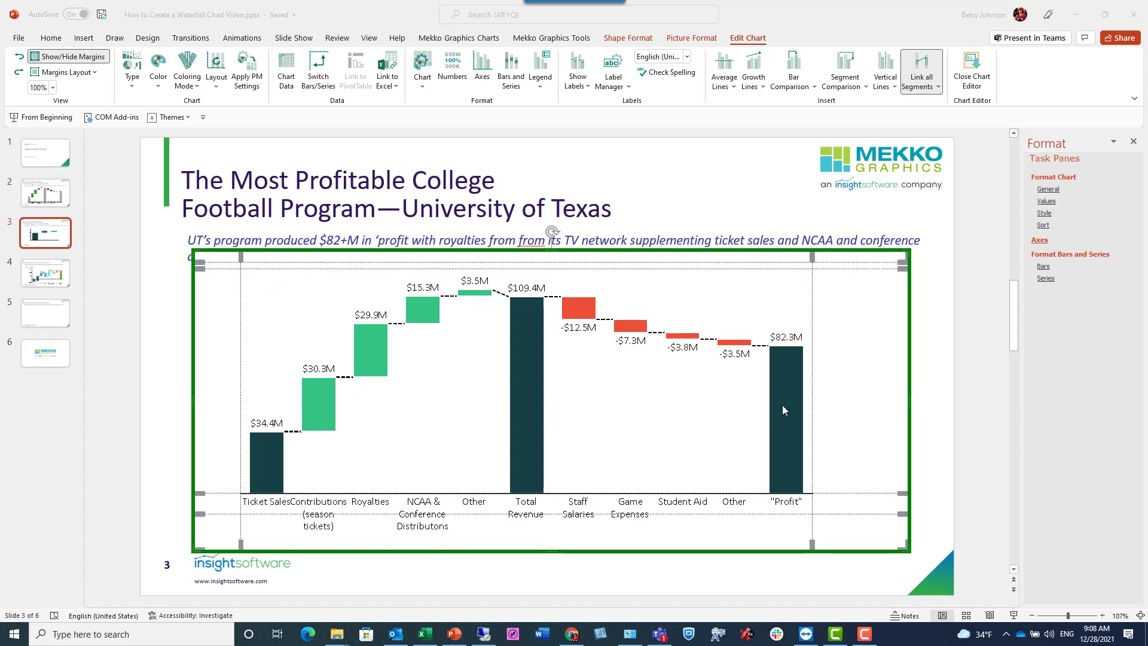
Finish editing the UT chart, view slide 4's Salesforce waterfall, then go to empty slide 5
left_click(936, 394)
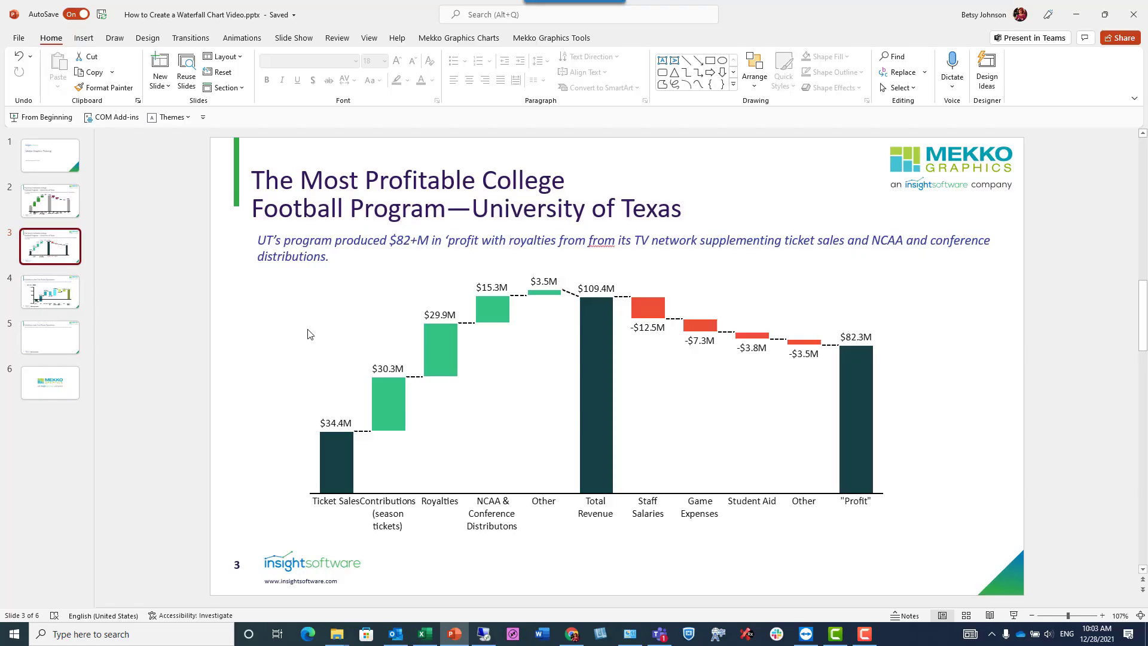
left_click(70, 297)
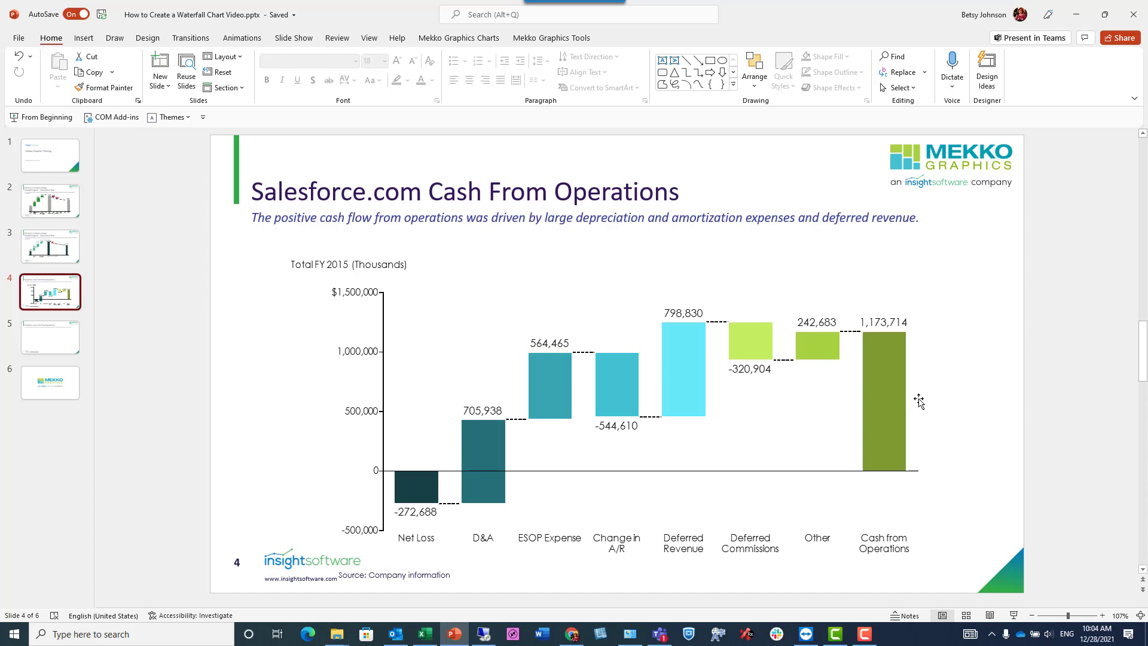
left_click(62, 349)
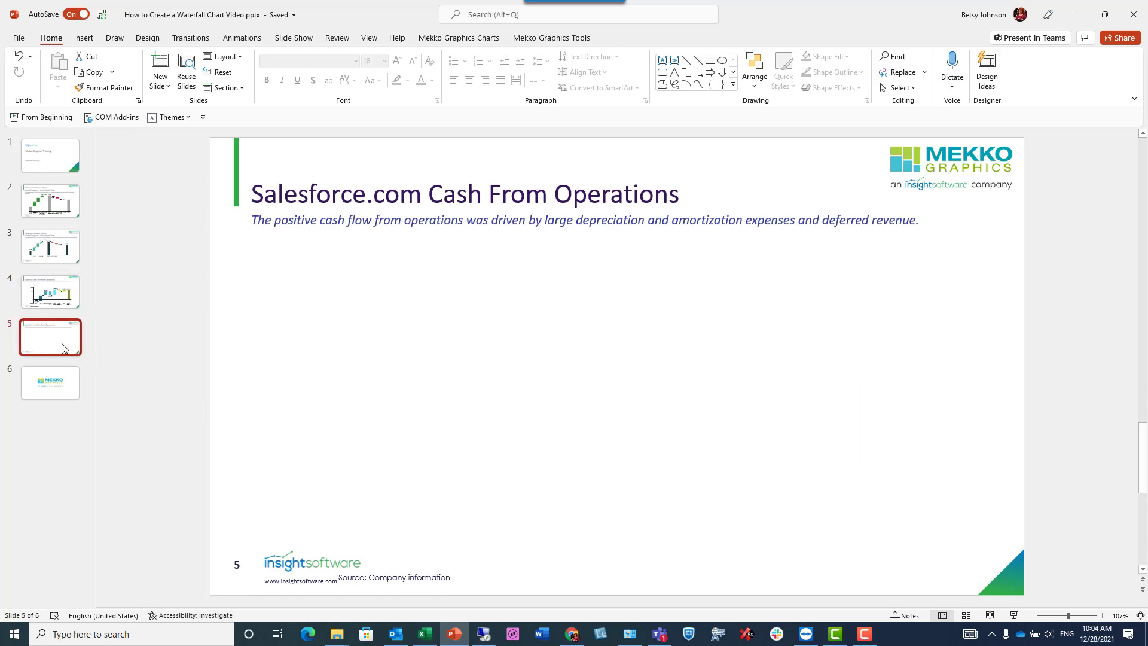
Insert a Mekko build-up waterfall sample chart (Bar 1 to Total at 90) on slide 5
left_click(450, 41)
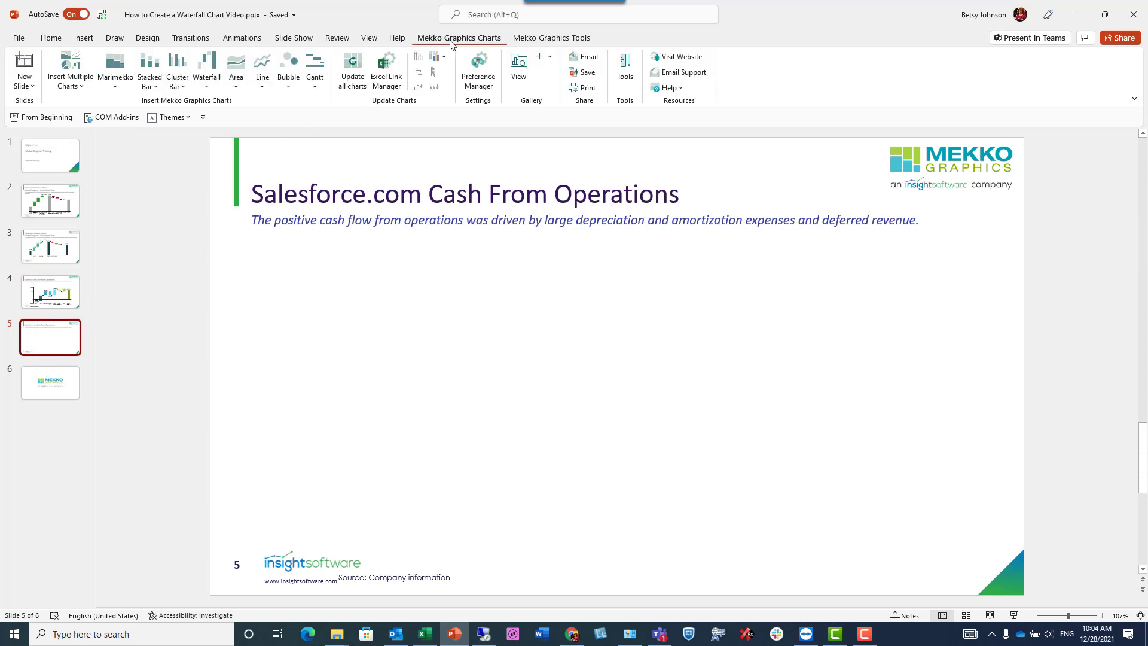
left_click(209, 91)
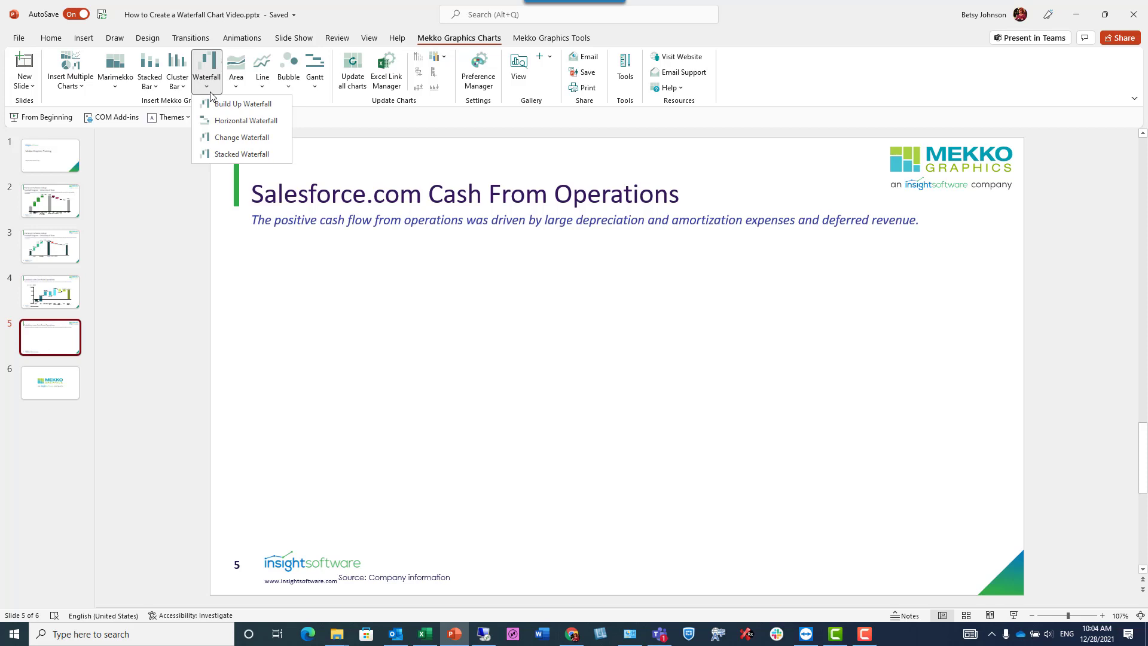
left_click(282, 106)
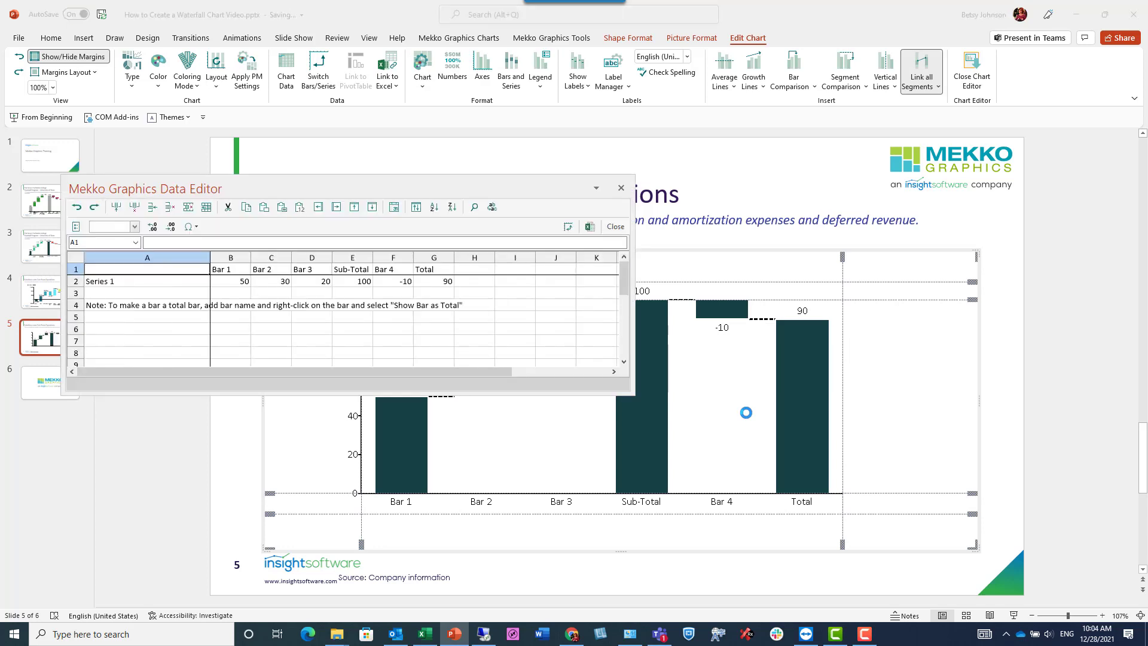
Copy the A1:I9 cash-from-operations table from Excel's Buildup Waterfall sheet, then return to PowerPoint
left_click(430, 641)
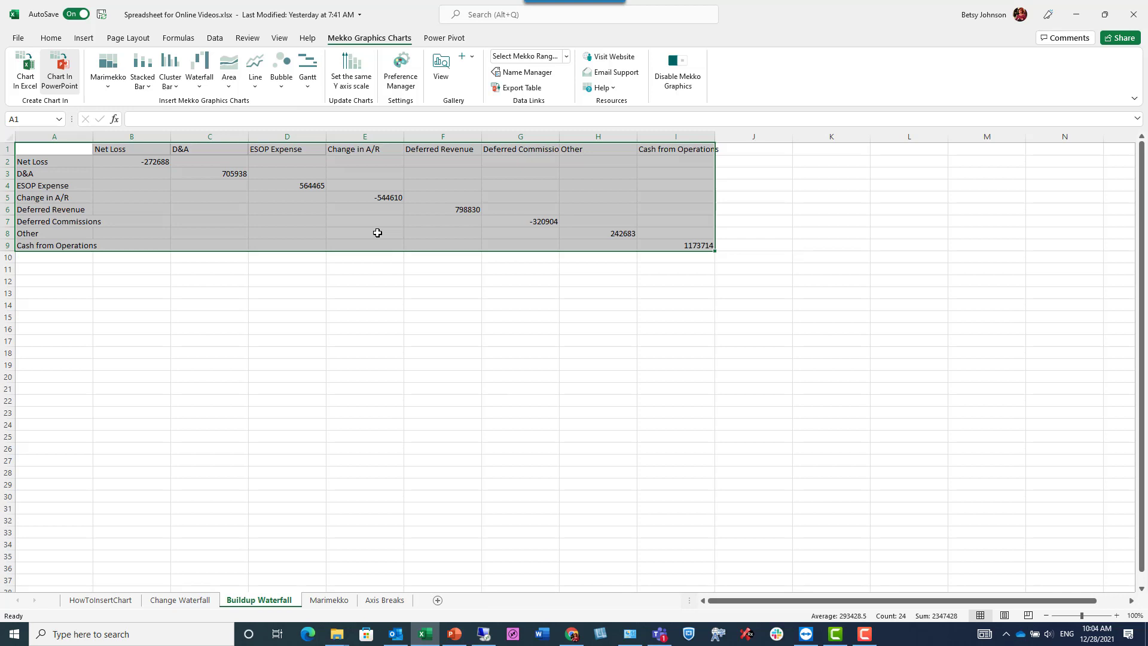
right_click(377, 233)
left_click(400, 260)
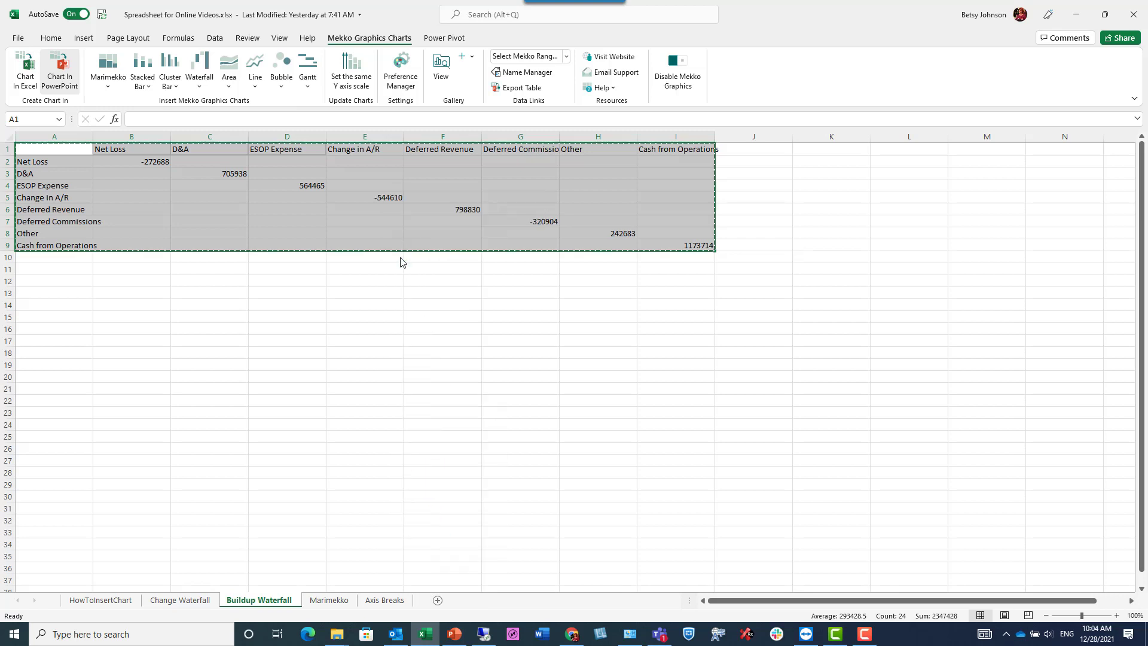
left_click(455, 635)
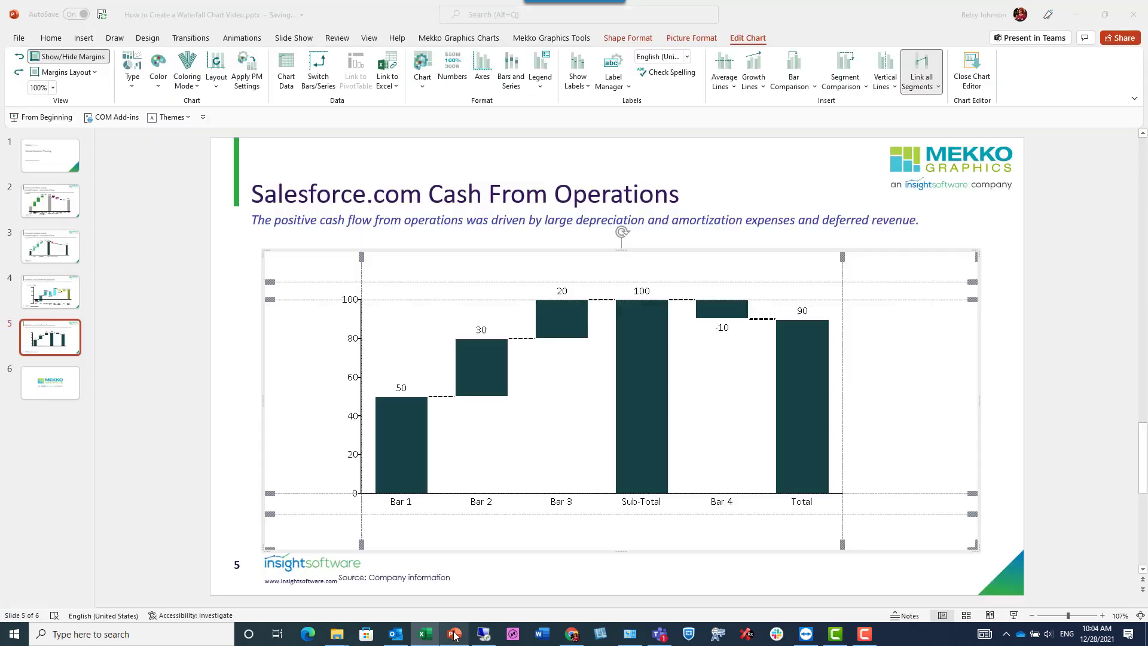
Replace the sample data in A1:I7 with the pasted Salesforce table, Net Loss through Cash from Operations
left_click_drag(196, 269, 528, 341)
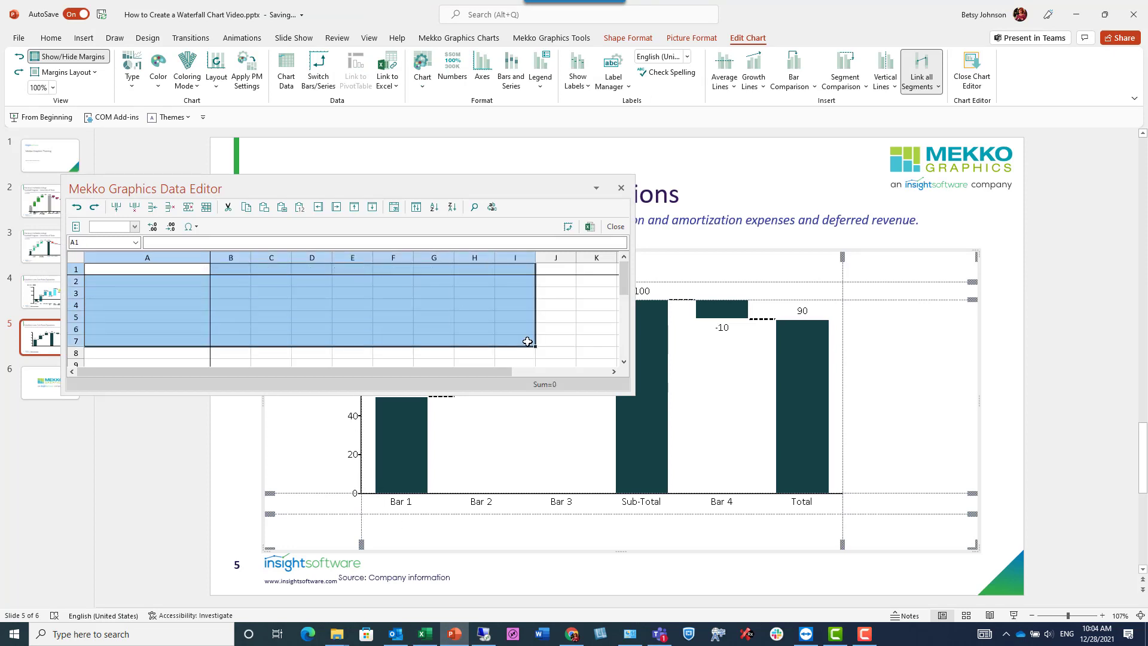
key("Delete")
left_click(166, 271)
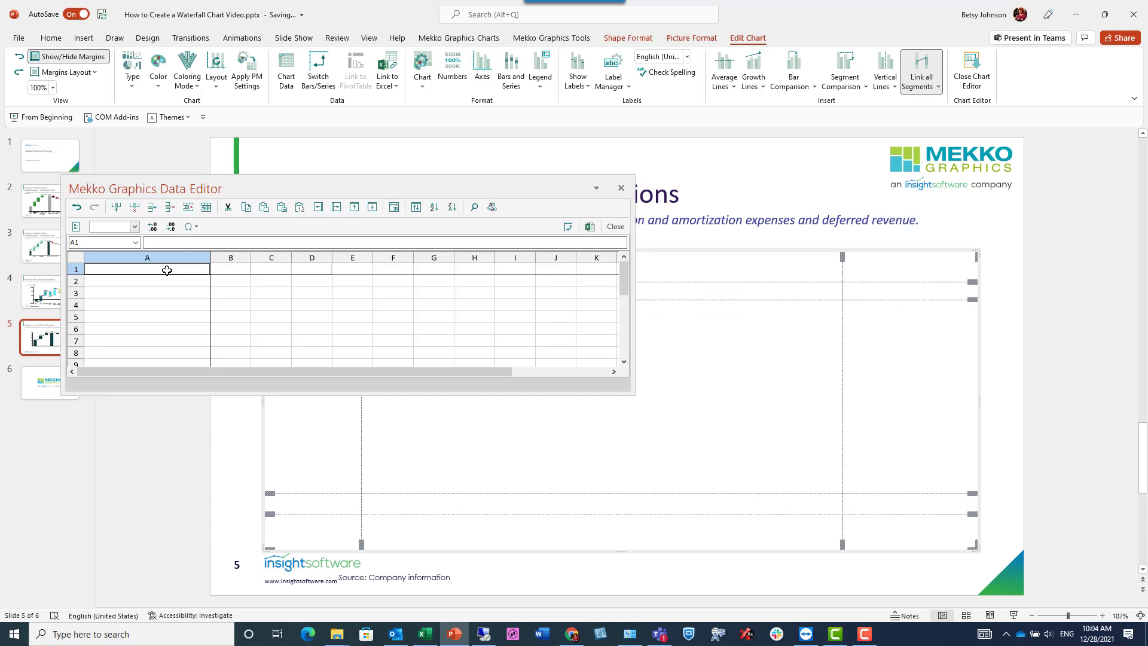
right_click(167, 270)
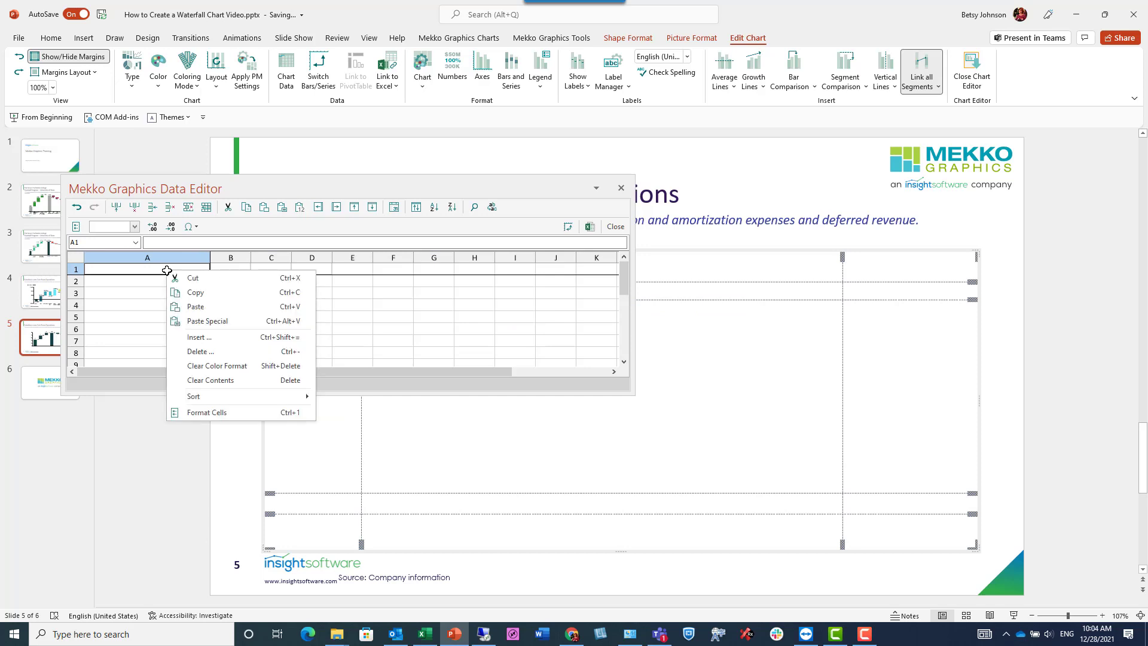
left_click(208, 307)
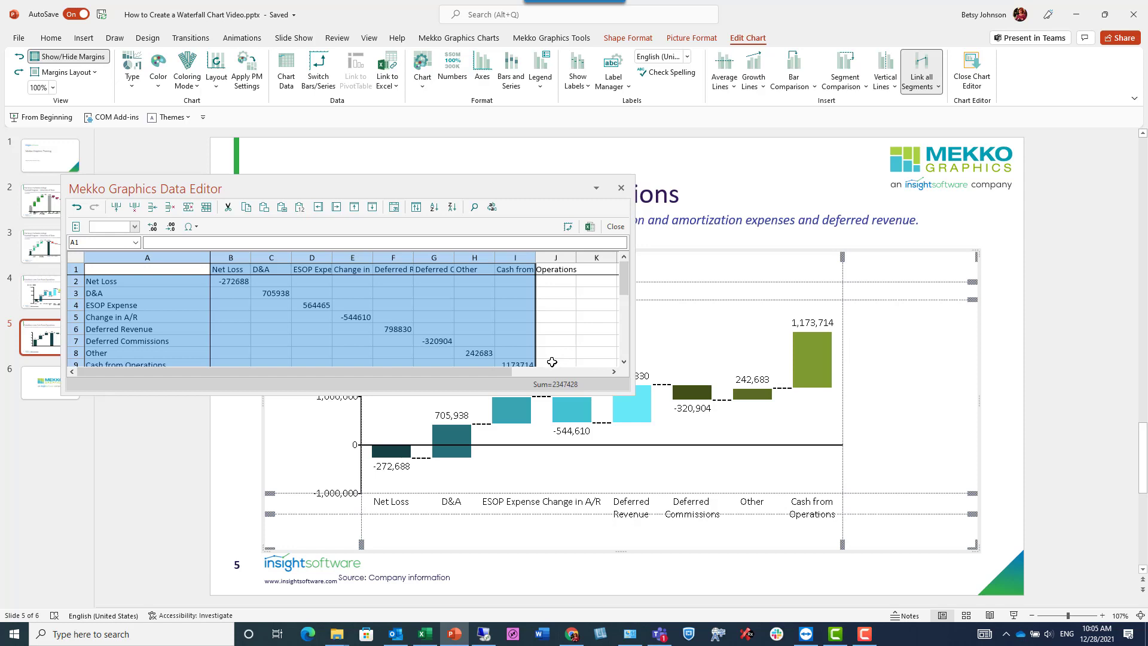
Show the Cash from Operations column (I1) as a total bar, then close the Data Editor
left_click(505, 269)
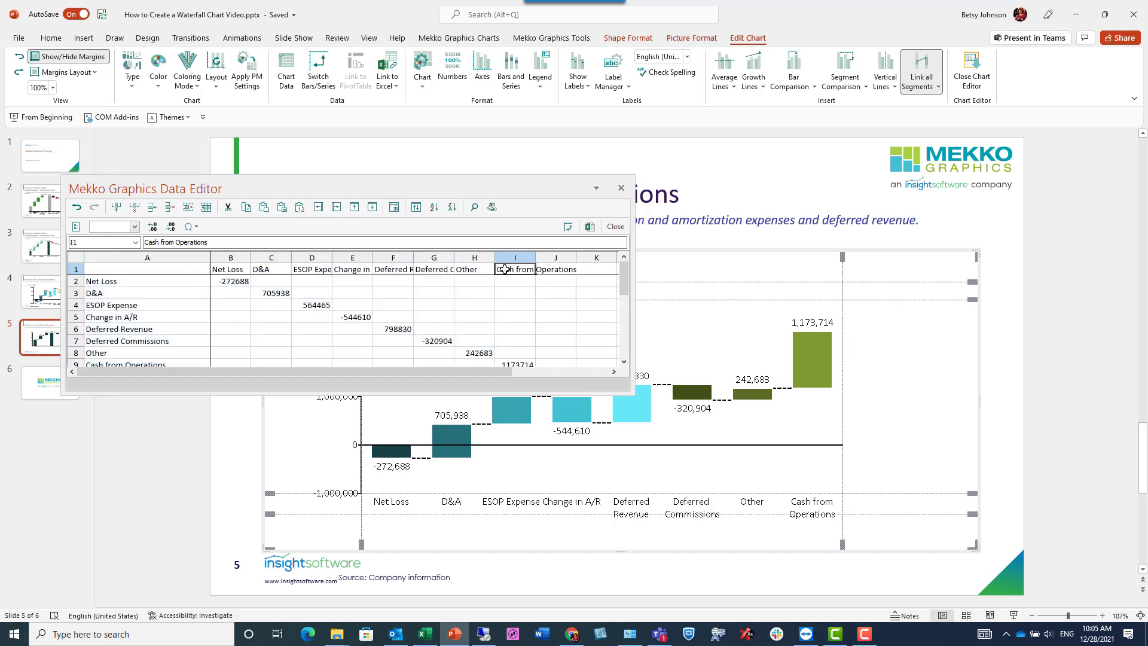
right_click(505, 269)
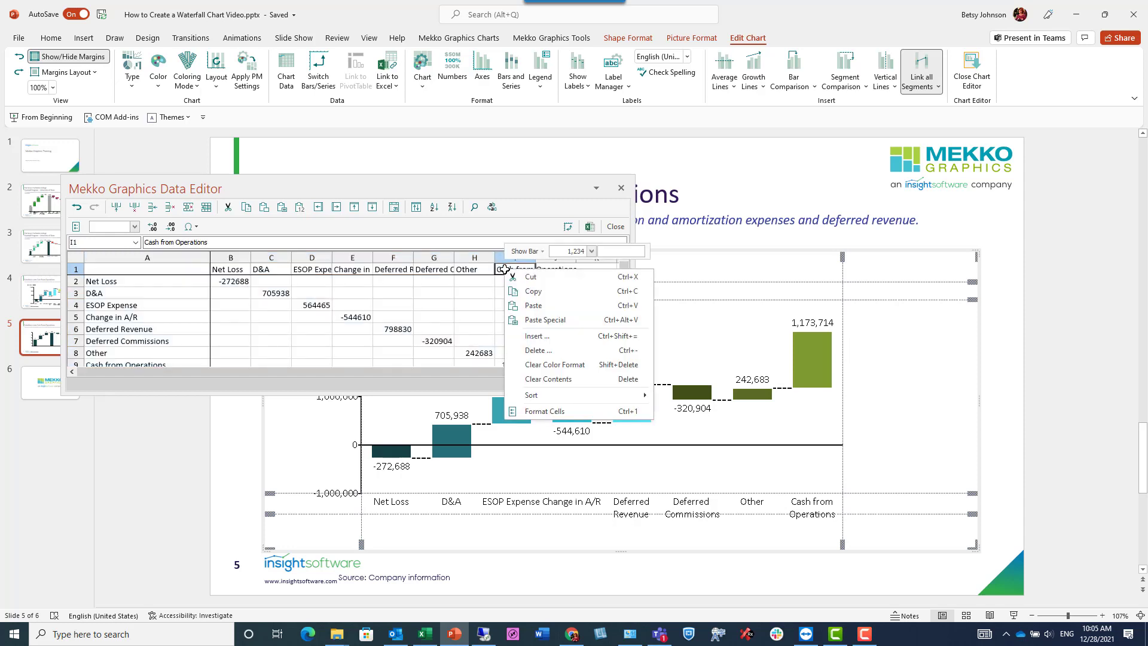
left_click(543, 252)
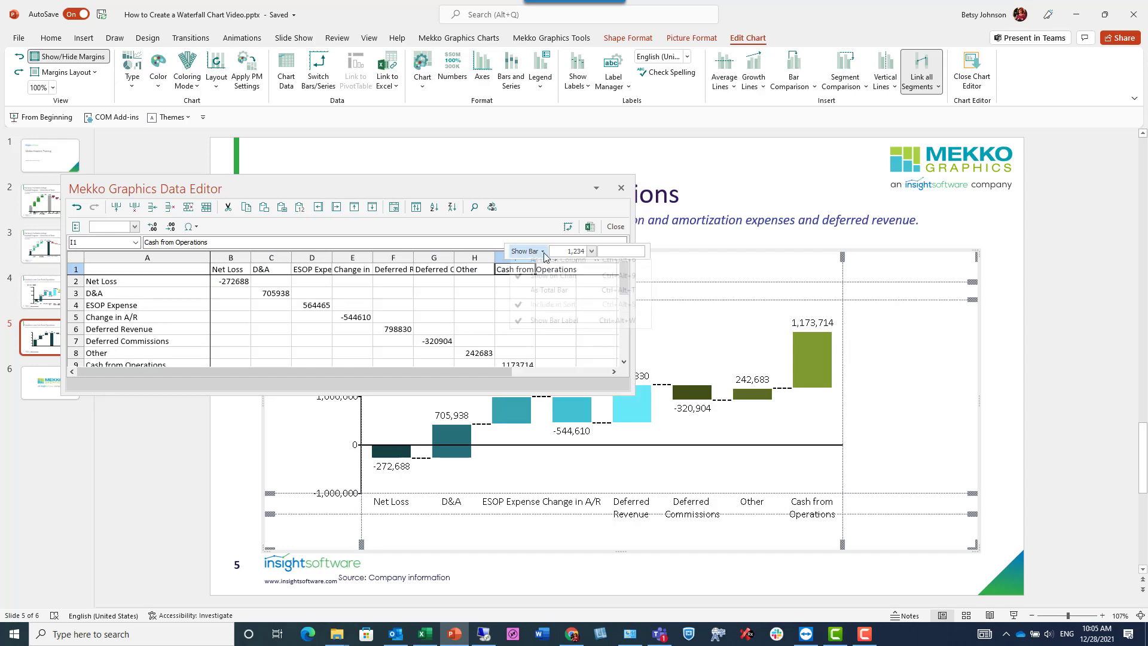
left_click(569, 310)
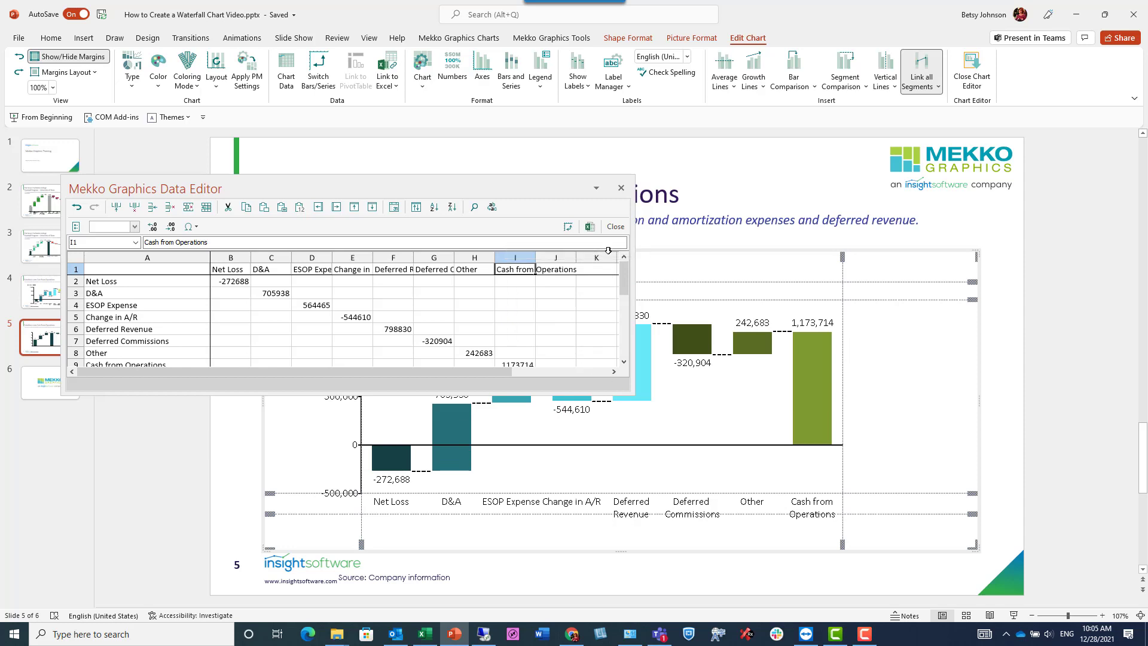
left_click(616, 227)
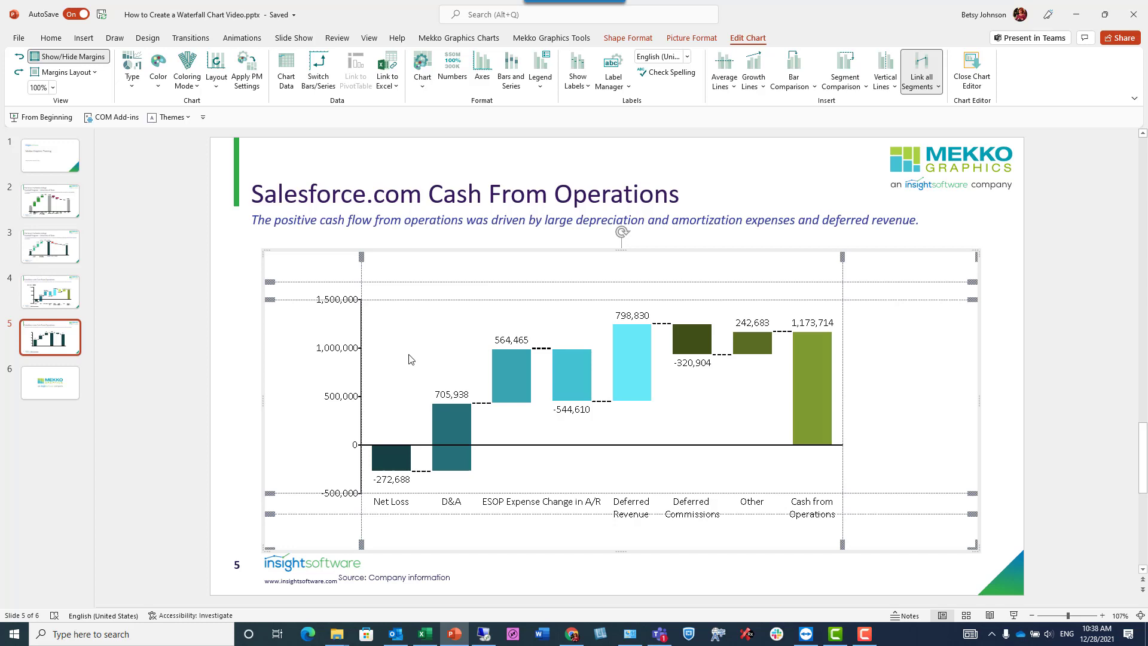
Title the vertical axis 'Total FY 2015' and exit chart editing
right_click(361, 319)
left_click(415, 284)
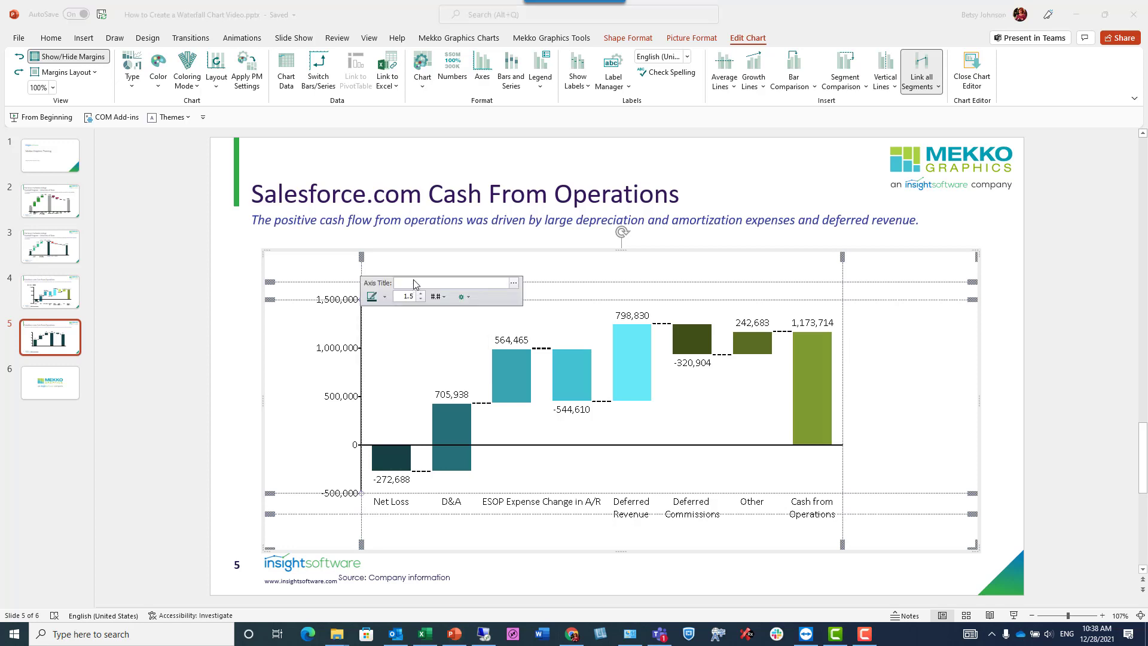
type("Total FY 2015")
left_click(403, 330)
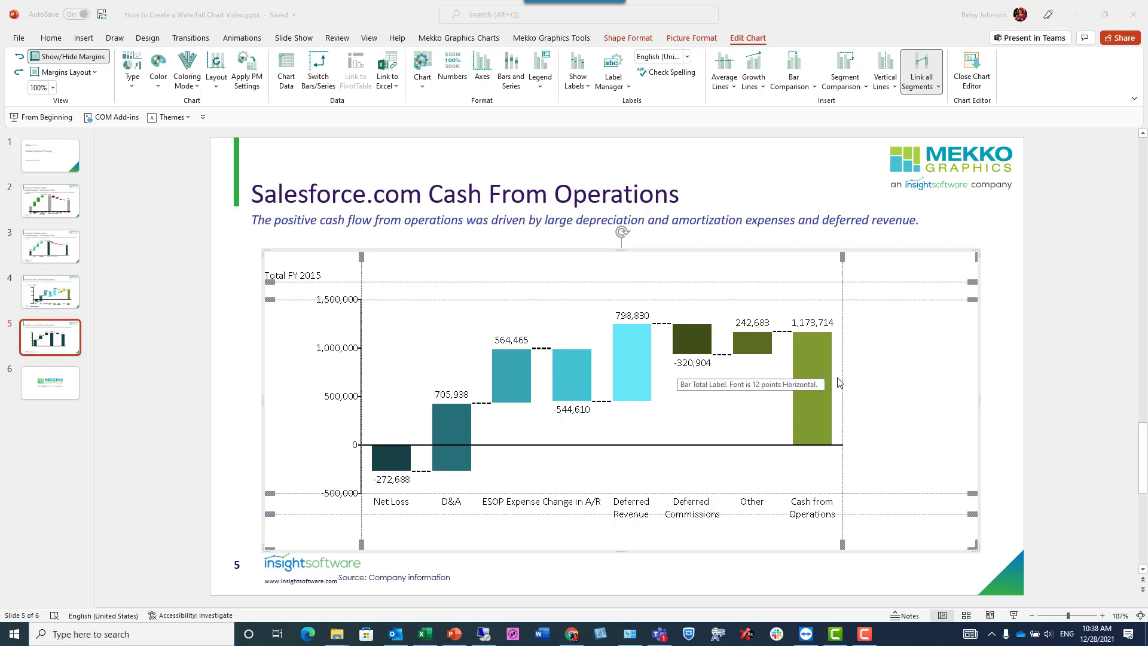
left_click(1019, 342)
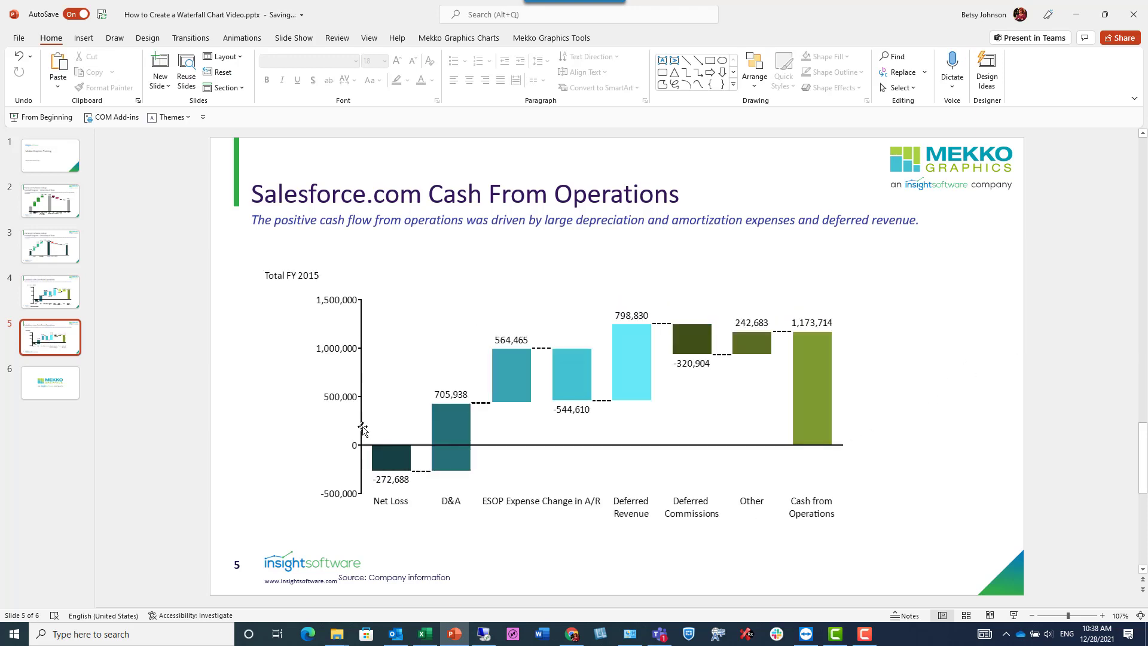
Go to slide 6, the closing Mekko Graphics logo slide
left_click(57, 394)
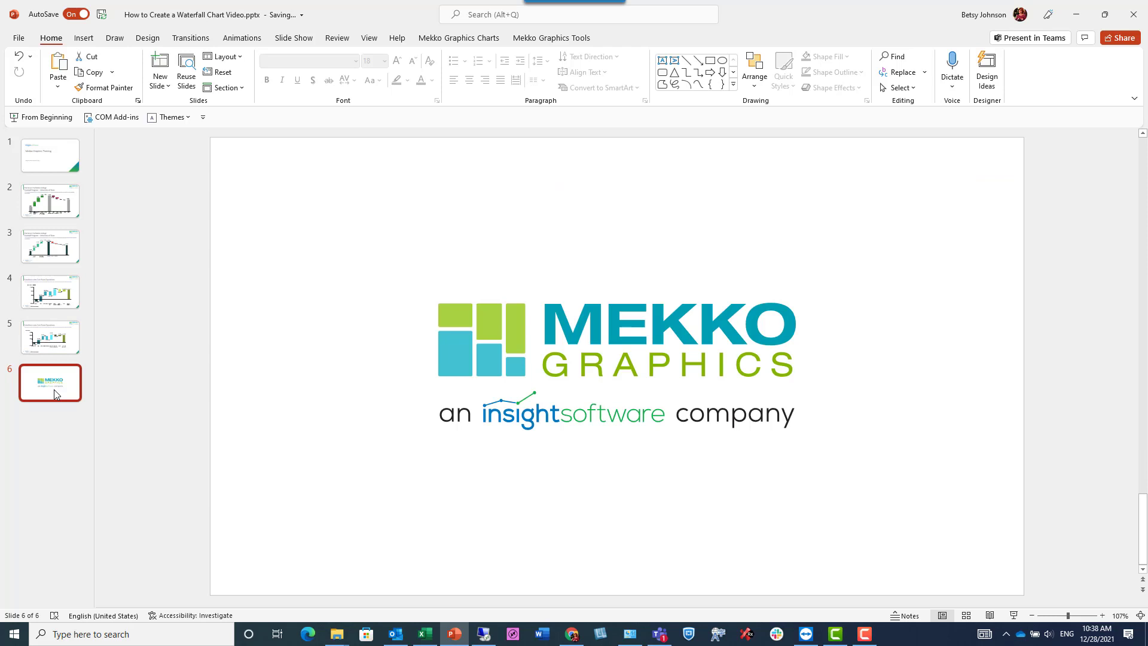